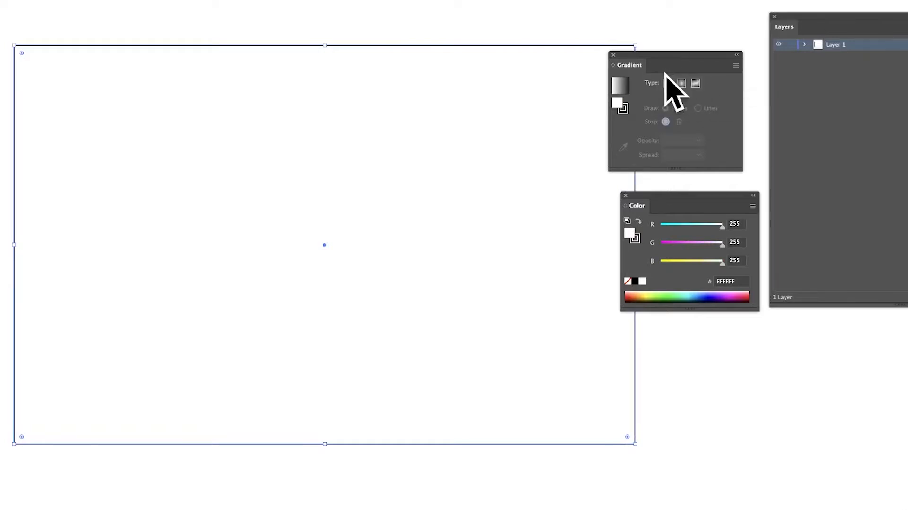
Apply a freeform gradient to the rectangle and add a magenta point (FF31FF) in its upper-left area.
{"action": "left_click", "coordinate": [695, 84]}
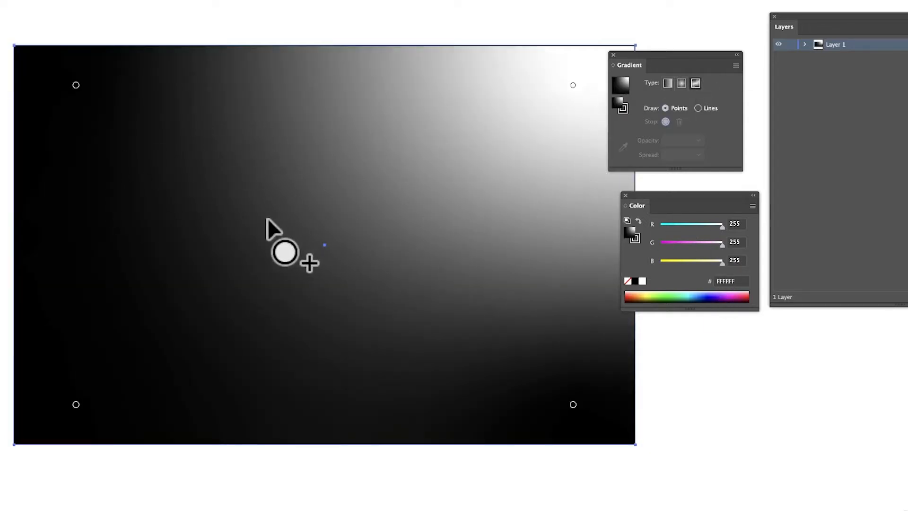
{"action": "left_click", "coordinate": [217, 189]}
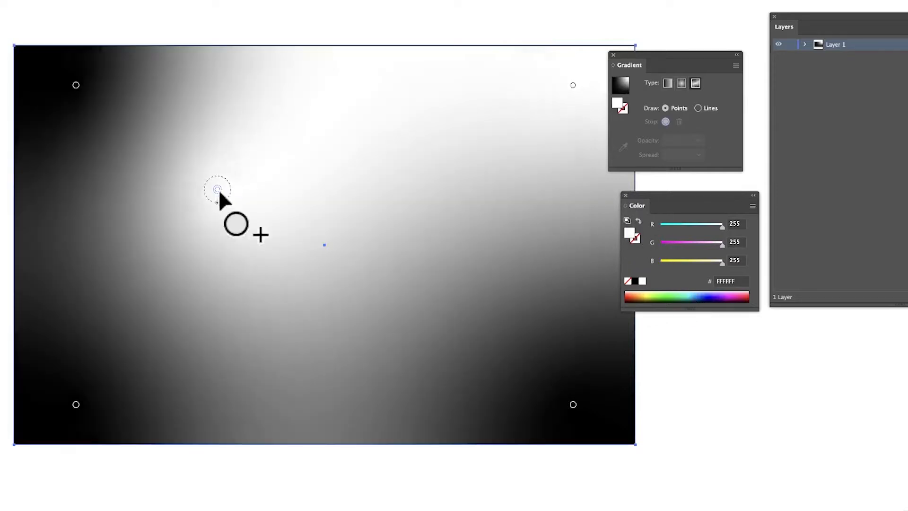
{"action": "left_click", "coordinate": [675, 243]}
{"action": "left_click_drag", "start_coordinate": [675, 242], "coordinate": [672, 242]}
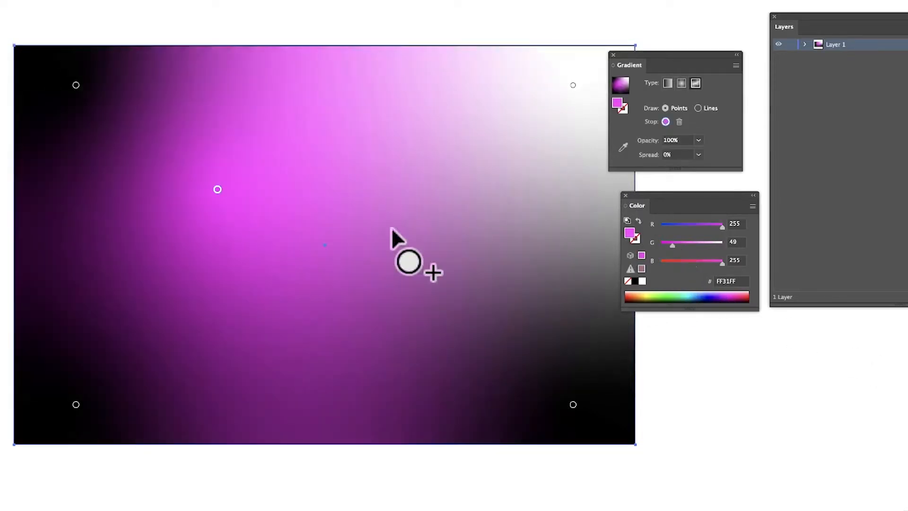
Add a purple gradient point (AD31FF) right of the rectangle's centre and a pale blue one (ADC8FF) above it.
{"action": "left_click", "coordinate": [427, 268]}
{"action": "left_click", "coordinate": [701, 226]}
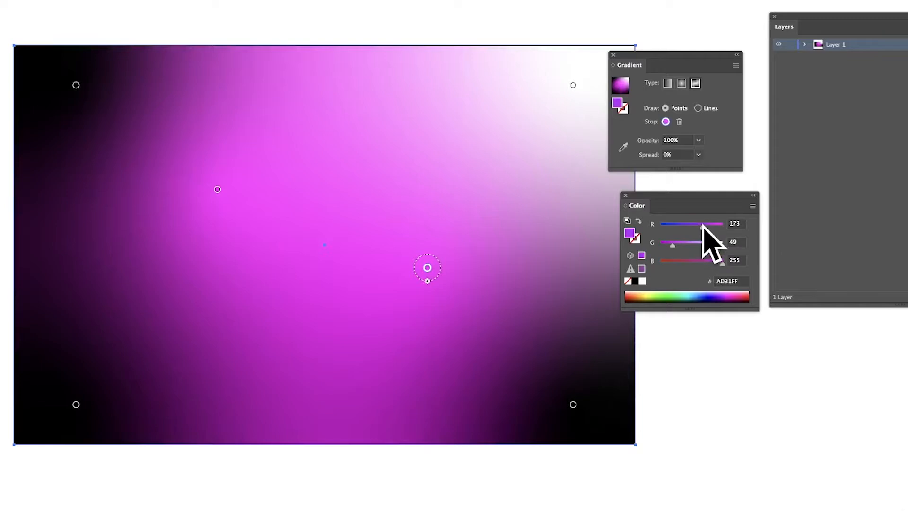
{"action": "left_click", "coordinate": [457, 129]}
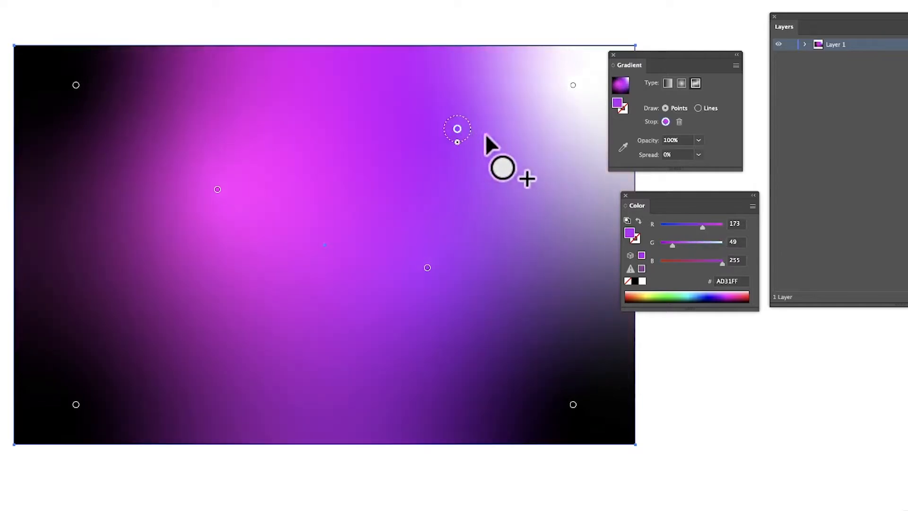
{"action": "left_click", "coordinate": [709, 243]}
{"action": "left_click_drag", "start_coordinate": [708, 243], "coordinate": [709, 242]}
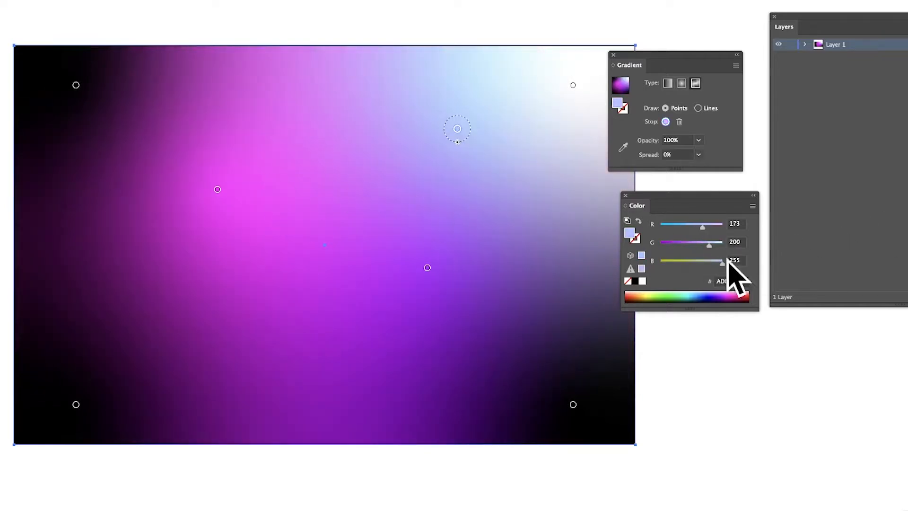
Add a blue gradient point below the magenta one and a yellow point (FFF945) below the purple one.
{"action": "left_click", "coordinate": [222, 290]}
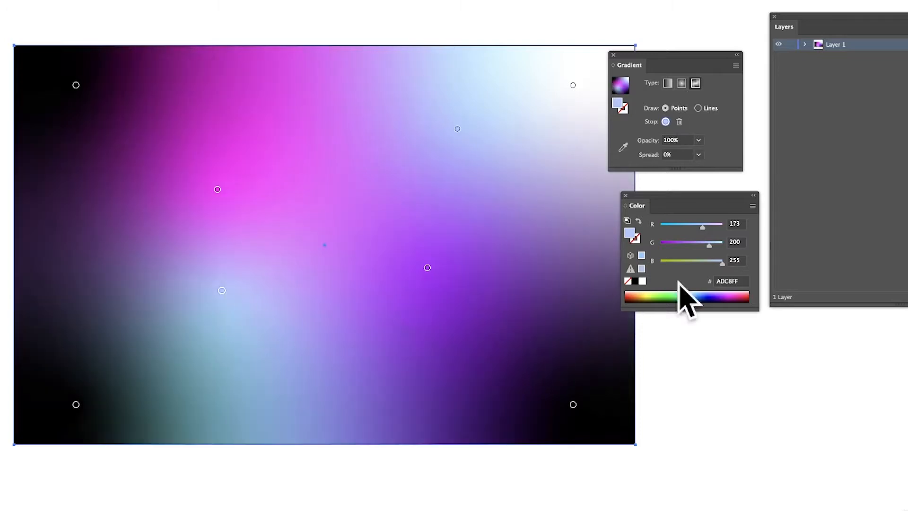
{"action": "left_click_drag", "start_coordinate": [695, 296], "coordinate": [648, 293]}
{"action": "left_click", "coordinate": [459, 322]}
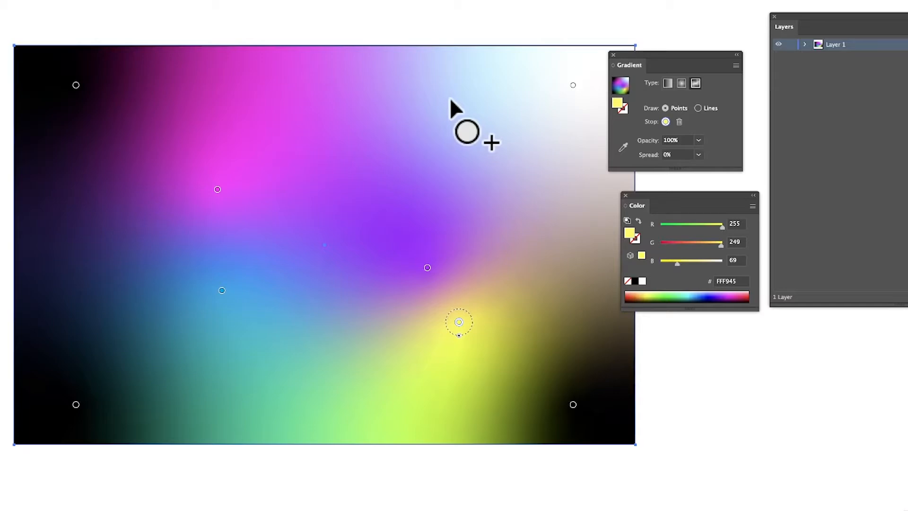
{"action": "left_click", "coordinate": [456, 128]}
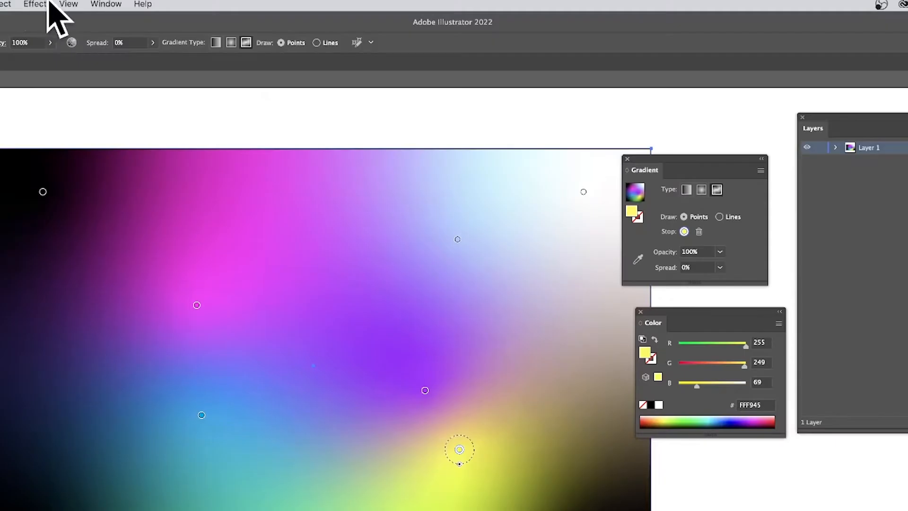
Start the Phantasm Halftone effect on the gradient rectangle and move its dialog over the artwork.
{"action": "left_click", "coordinate": [35, 3]}
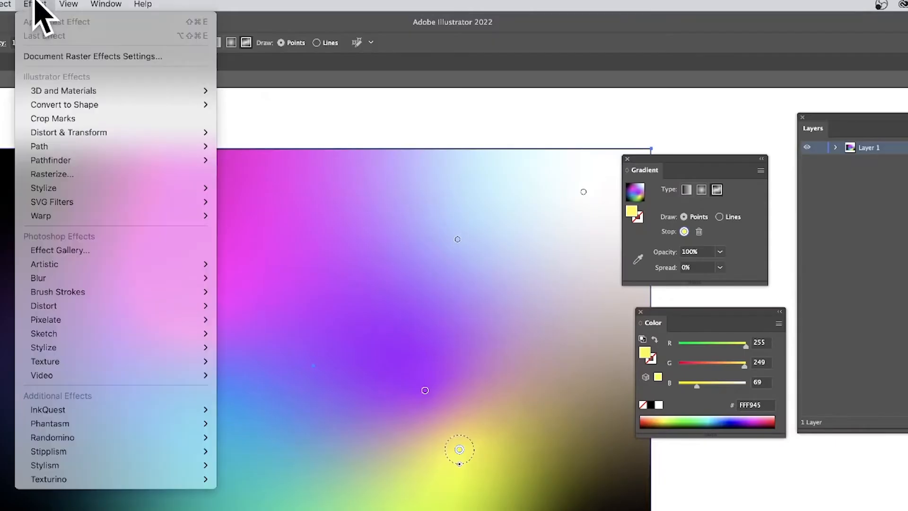
{"action": "mouse_move", "coordinate": [75, 419]}
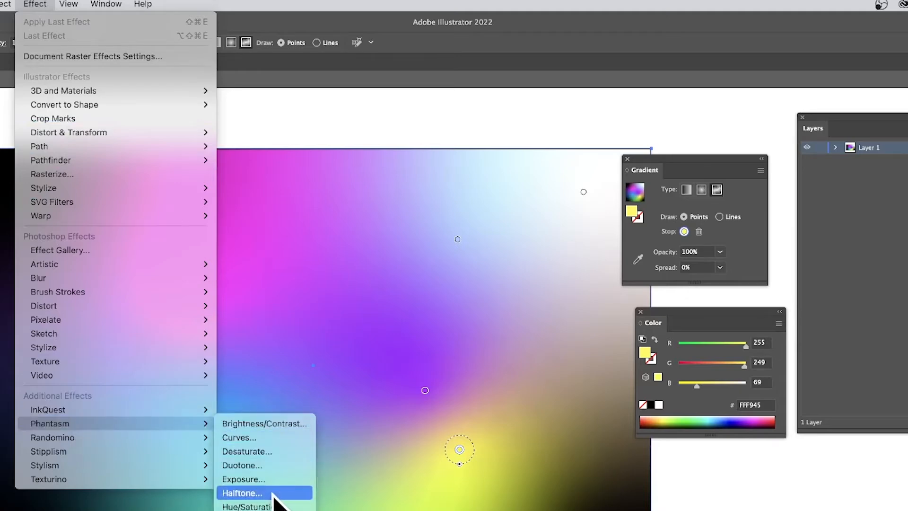
{"action": "left_click", "coordinate": [255, 493]}
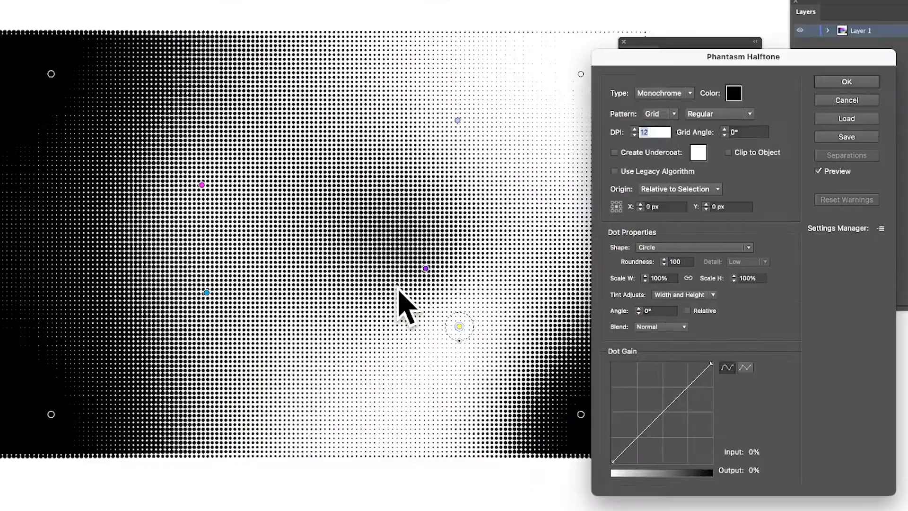
{"action": "left_click_drag", "start_coordinate": [662, 56], "coordinate": [504, 2]}
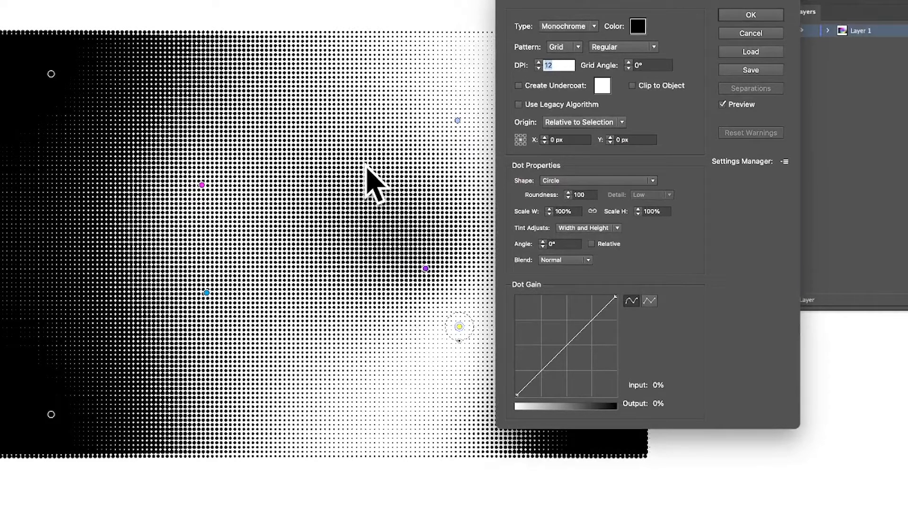
{"action": "left_click_drag", "start_coordinate": [516, 1], "coordinate": [469, 4]}
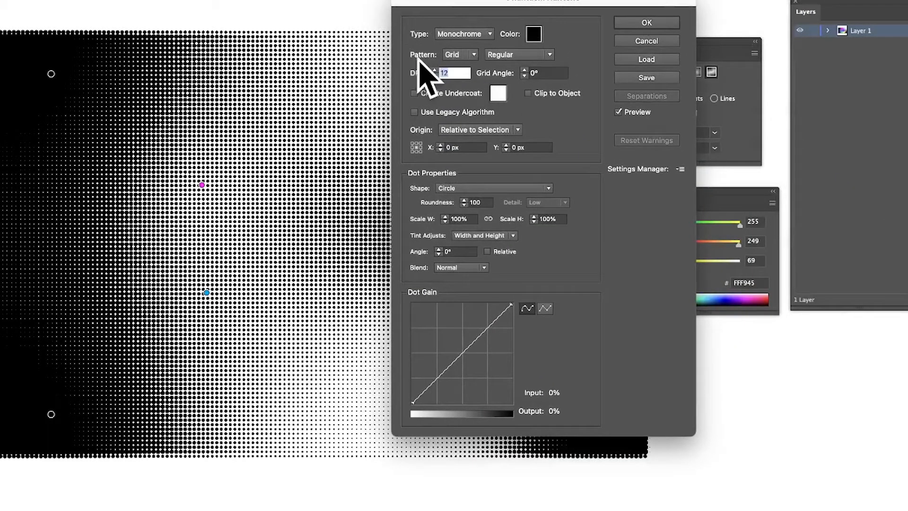
Set the halftone's DPI to 3.
{"action": "type", "text": "3"}
{"action": "key", "text": "Tab"}
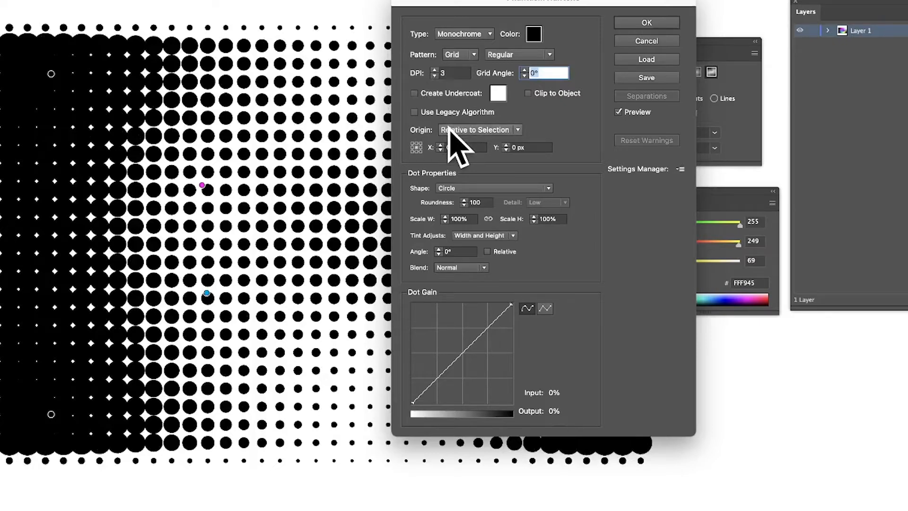
{"action": "left_click", "coordinate": [444, 74]}
{"action": "type", "text": "3"}
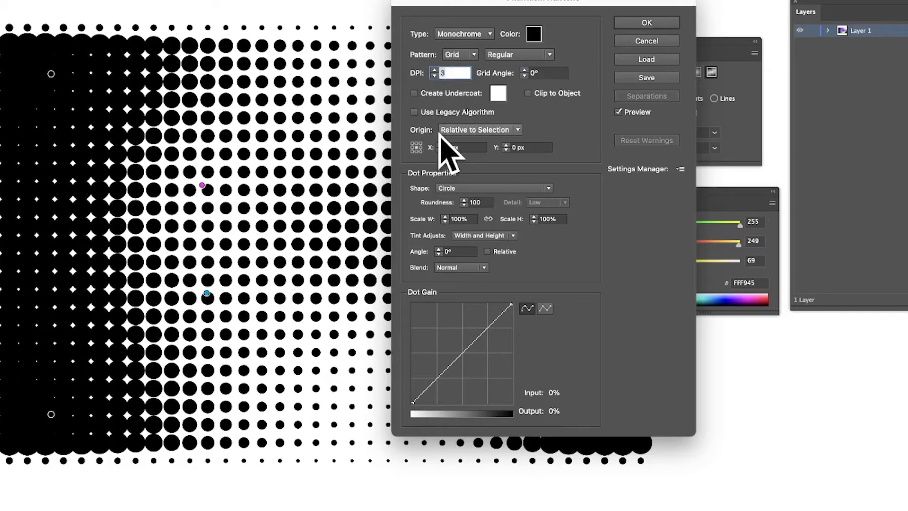
{"action": "left_click", "coordinate": [473, 55]}
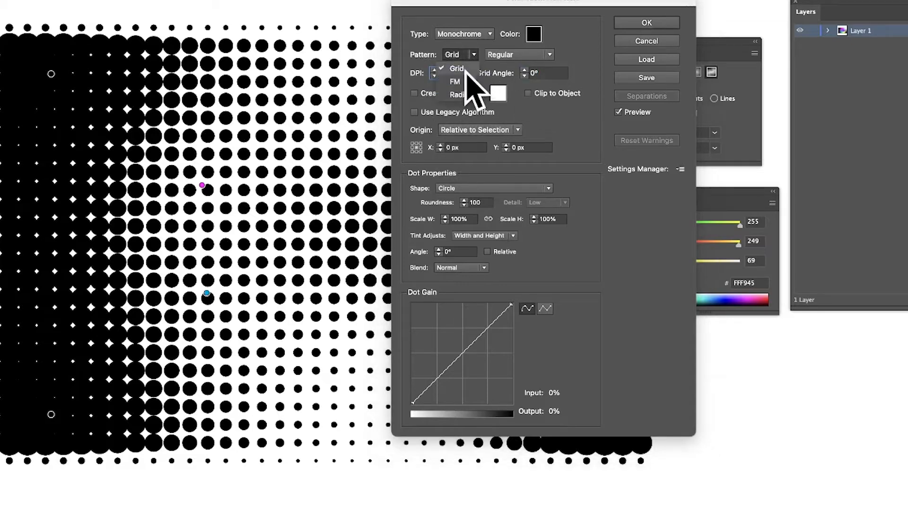
{"action": "left_click", "coordinate": [529, 58]}
{"action": "left_click", "coordinate": [535, 55]}
{"action": "left_click", "coordinate": [522, 66]}
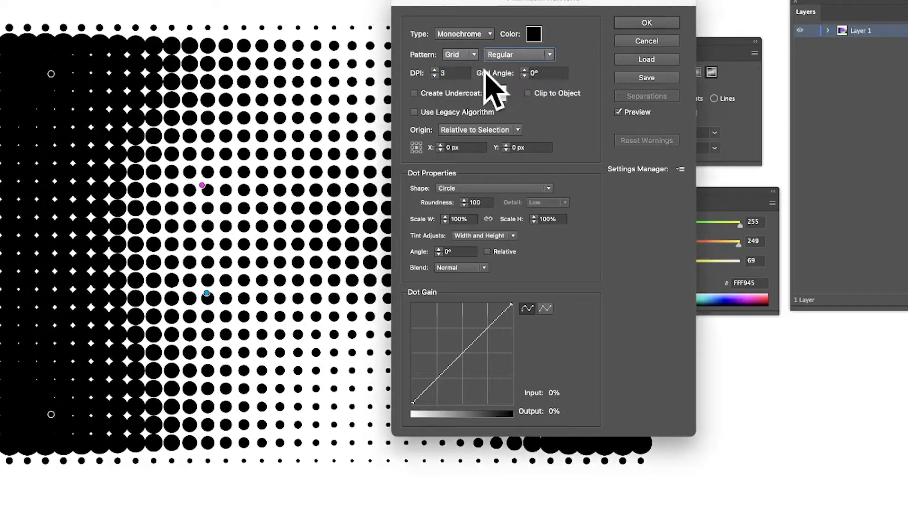
Set the halftone's DPI to 7 and move the dialog aside to reveal more of the artwork.
{"action": "left_click", "coordinate": [452, 73]}
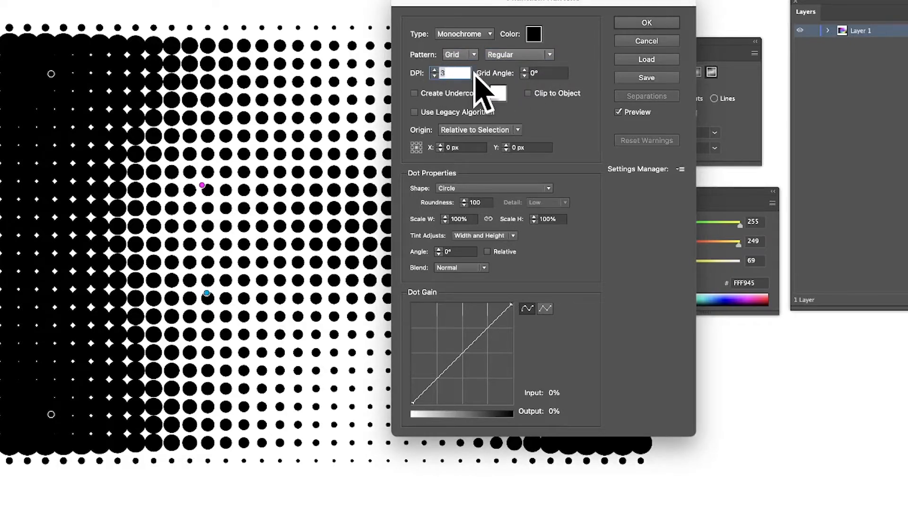
{"action": "type", "text": "7"}
{"action": "key", "text": "Tab"}
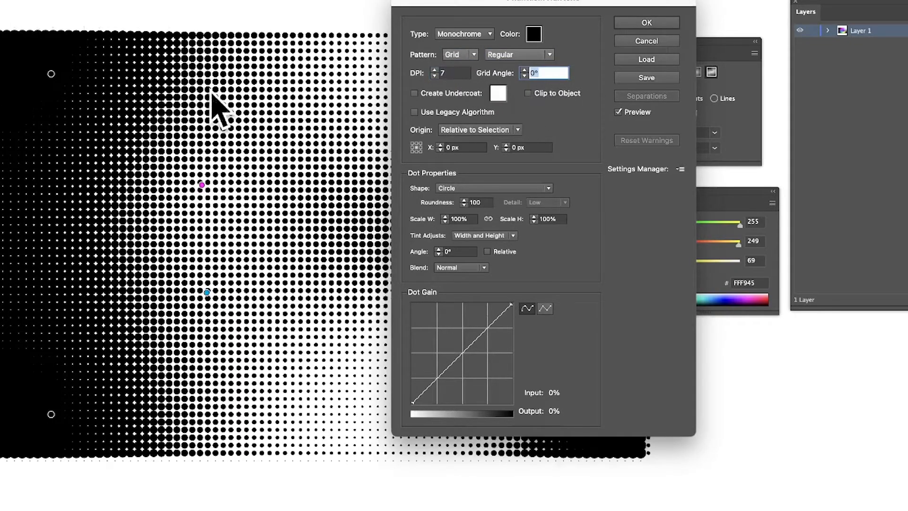
{"action": "left_click_drag", "start_coordinate": [496, 2], "coordinate": [681, 30]}
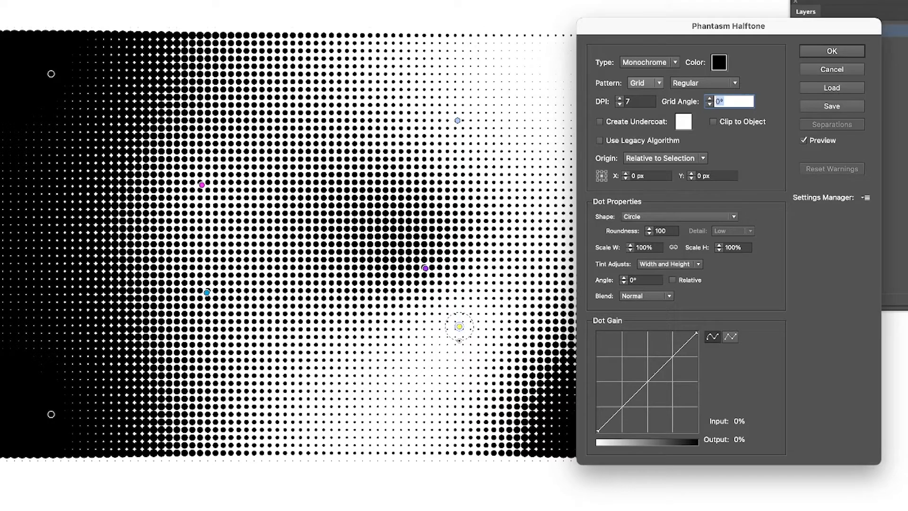
{"action": "left_click", "coordinate": [662, 62]}
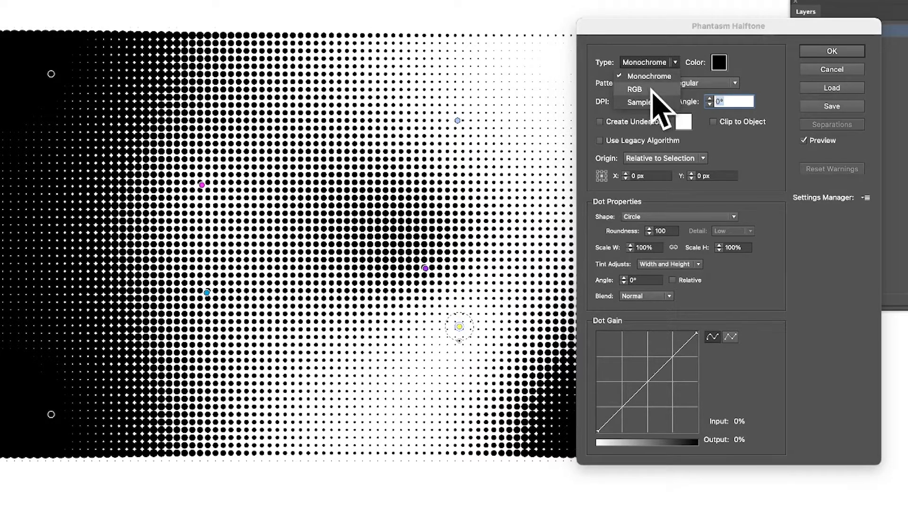
{"action": "left_click", "coordinate": [690, 31]}
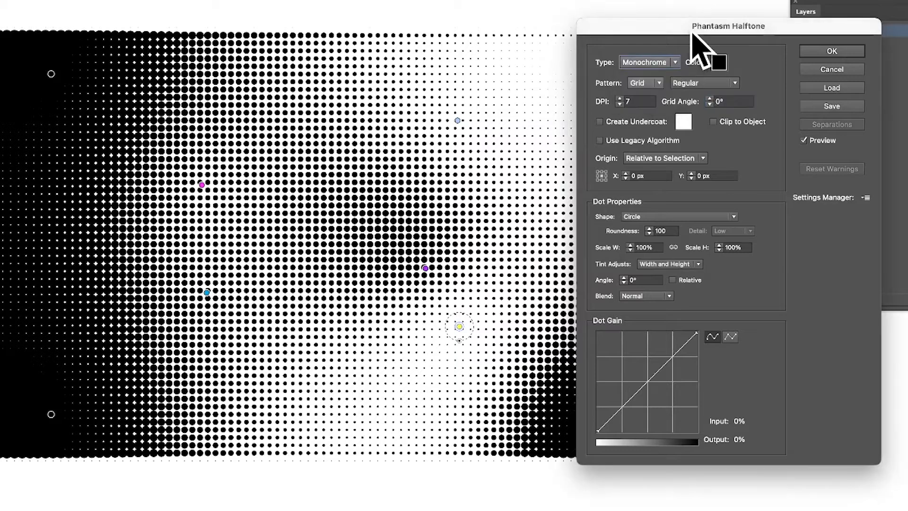
Enable an undercoat for the halftone and set its colour to red.
{"action": "left_click", "coordinate": [600, 121]}
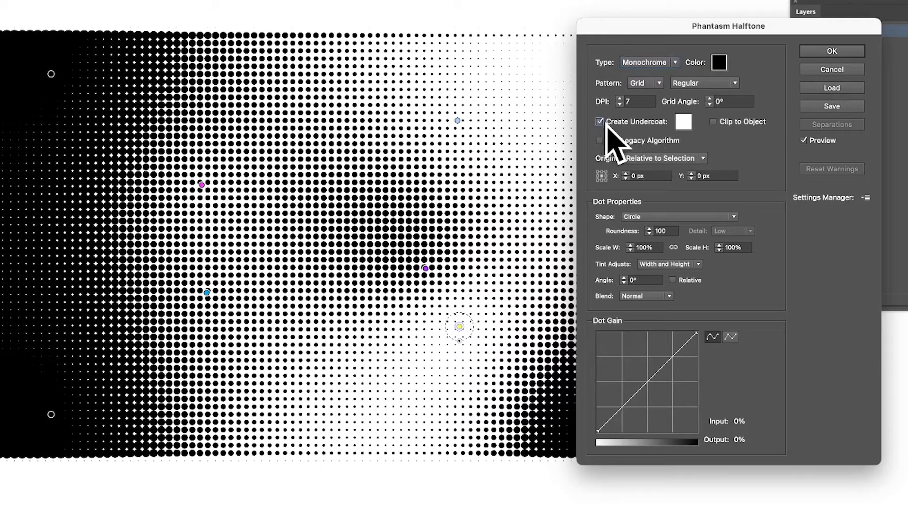
{"action": "left_click", "coordinate": [683, 121]}
{"action": "left_click_drag", "start_coordinate": [415, 189], "coordinate": [437, 178]}
{"action": "left_click", "coordinate": [562, 170]}
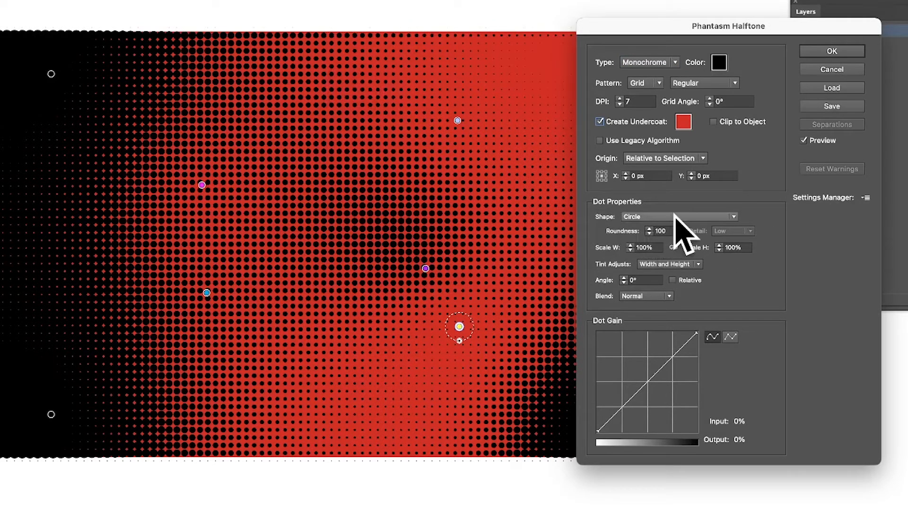
Set the halftone dot shape to Character and open the character options.
{"action": "left_click", "coordinate": [645, 217]}
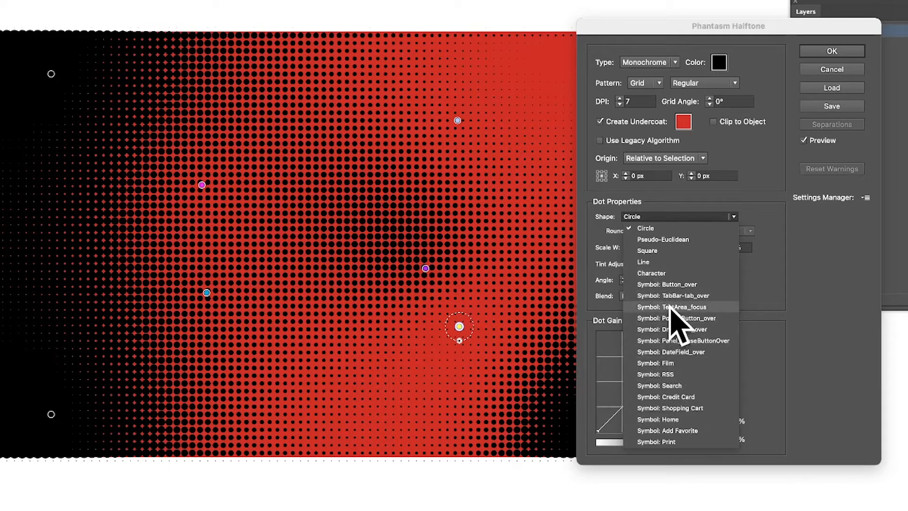
{"action": "left_click", "coordinate": [651, 274]}
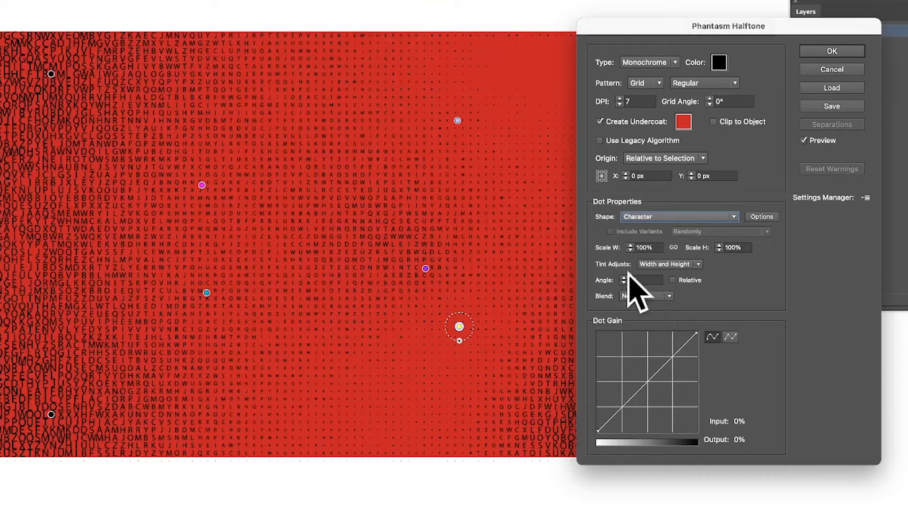
{"action": "left_click", "coordinate": [760, 217]}
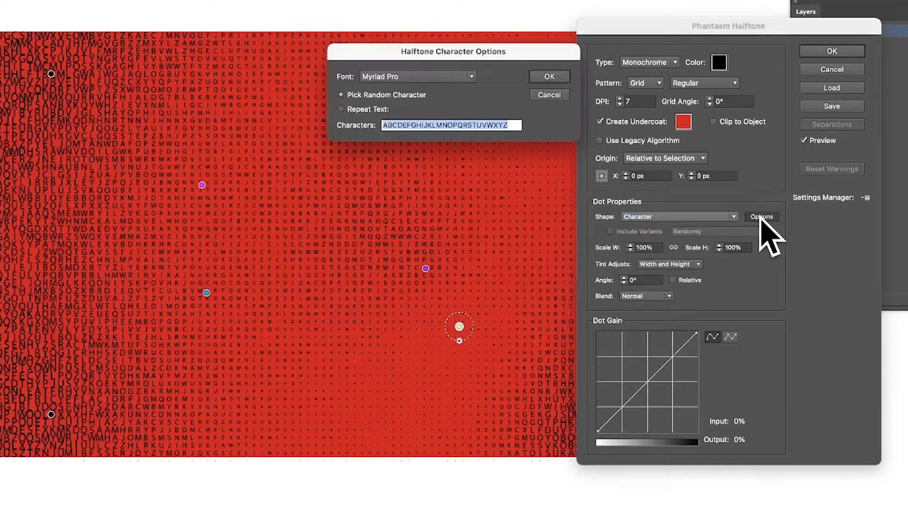
Examine the fonts available for the halftone characters, leaving the list without choosing another font.
{"action": "left_click", "coordinate": [399, 77]}
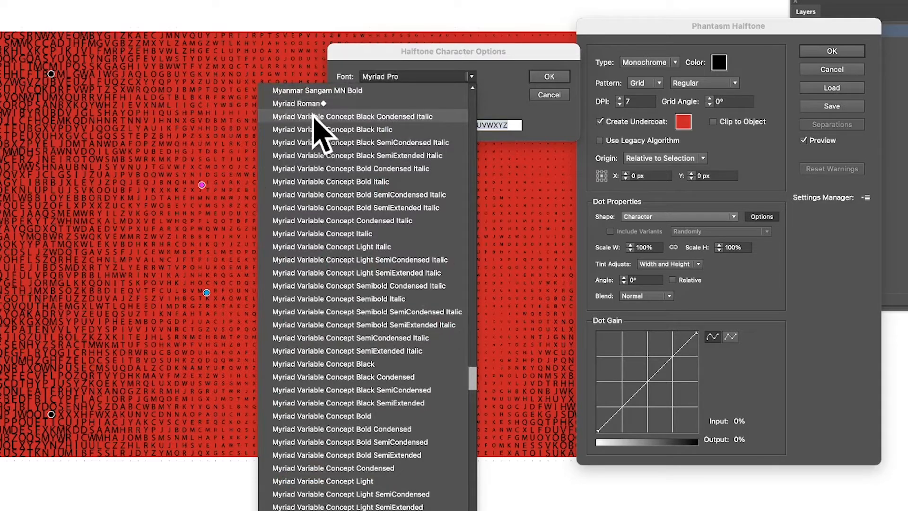
{"action": "scroll", "coordinate": [359, 279], "scroll_direction": "down", "scroll_amount": 3}
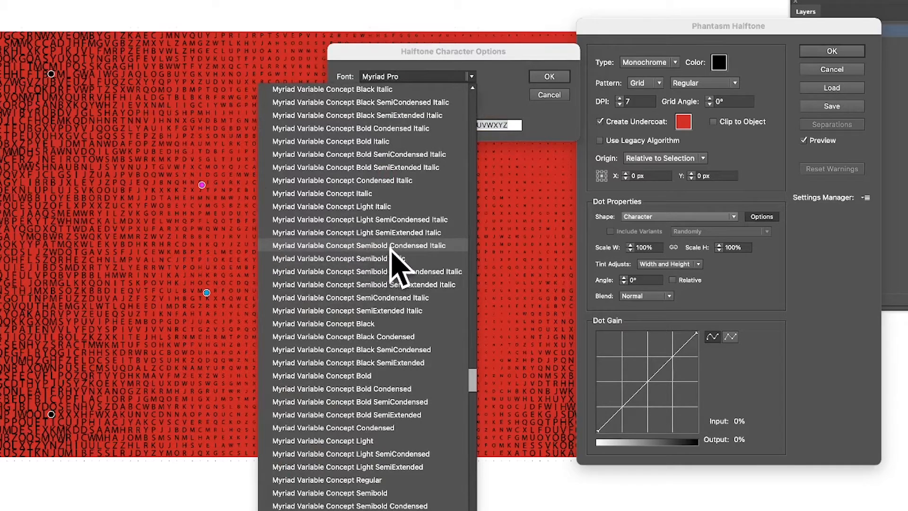
{"action": "scroll", "coordinate": [389, 249], "scroll_direction": "down", "scroll_amount": 10}
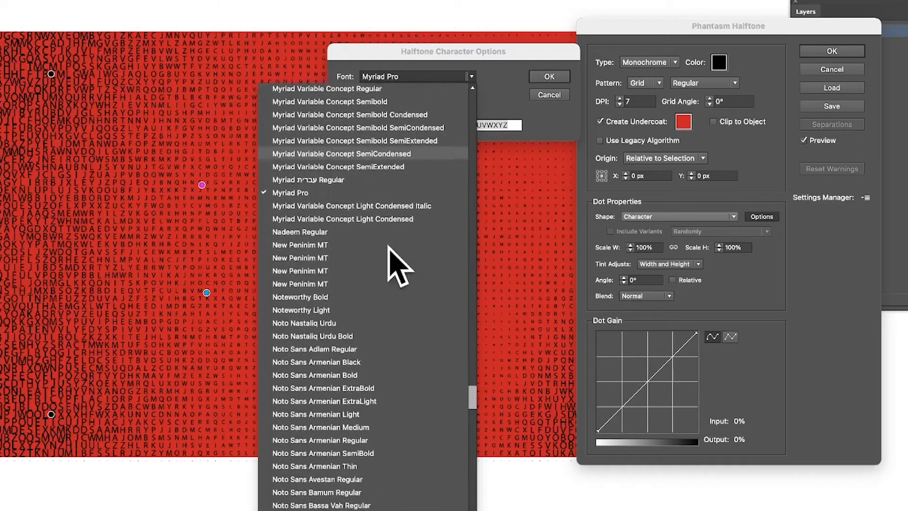
{"action": "scroll", "coordinate": [389, 246], "scroll_direction": "down", "scroll_amount": 2}
{"action": "scroll", "coordinate": [388, 245], "scroll_direction": "up", "scroll_amount": 2}
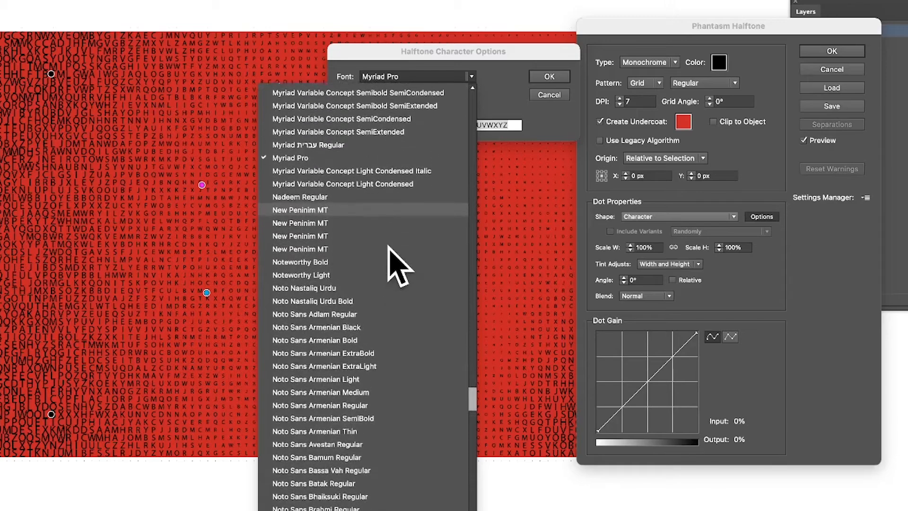
{"action": "scroll", "coordinate": [396, 265], "scroll_direction": "up", "scroll_amount": 15}
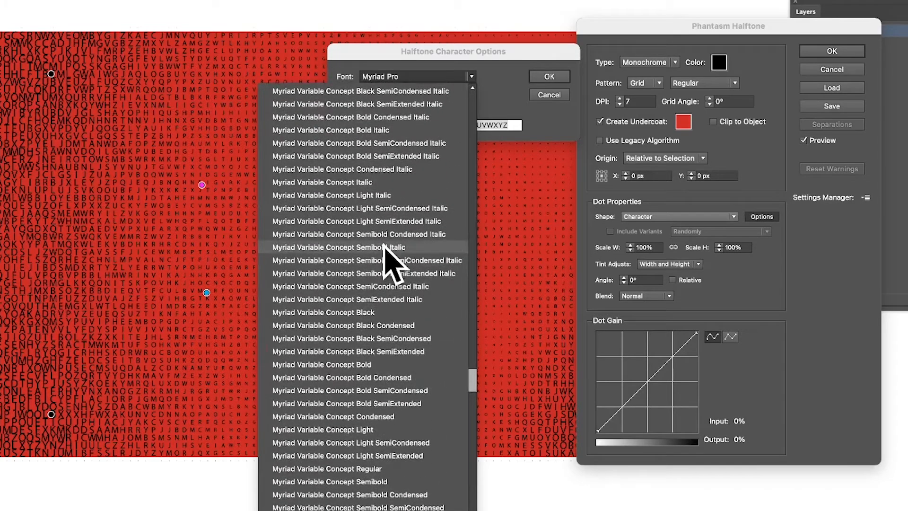
{"action": "scroll", "coordinate": [395, 263], "scroll_direction": "up", "scroll_amount": 2}
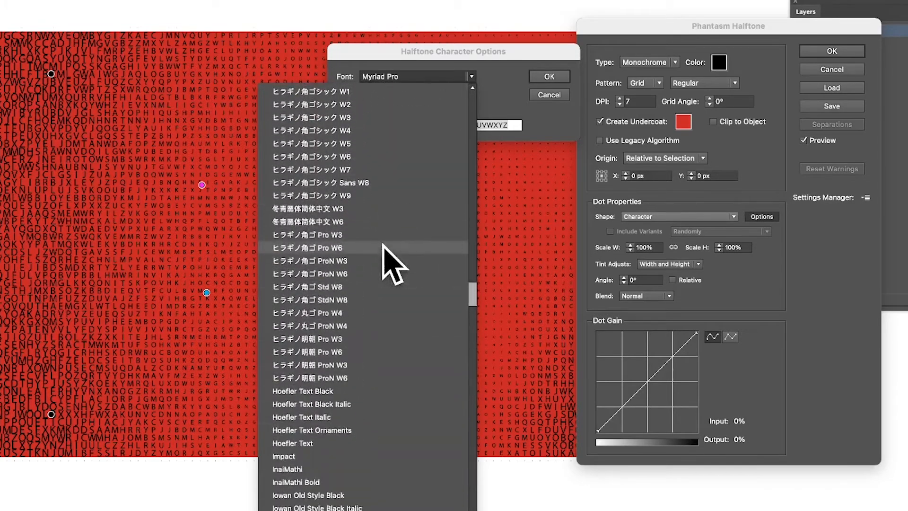
{"action": "left_click", "coordinate": [478, 46]}
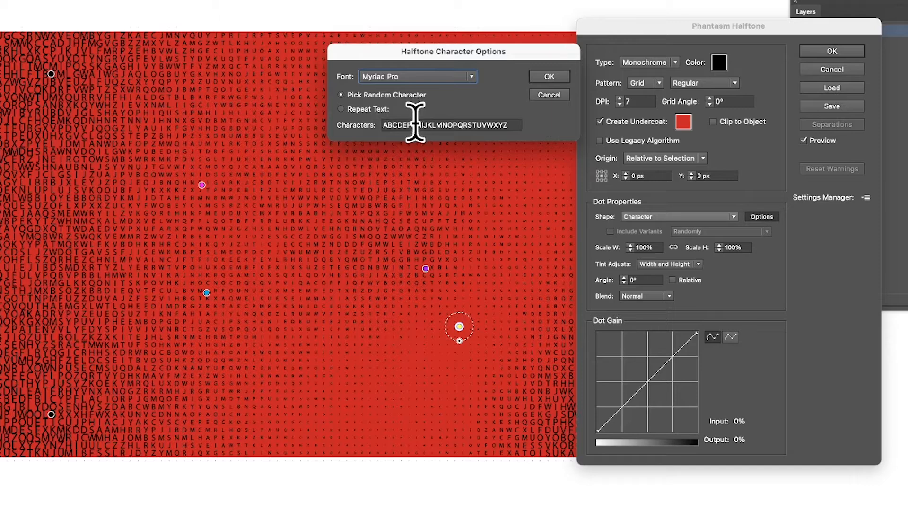
Accept the character options, then set the dot angle to 45° and the halftone's DPI to 2.
{"action": "left_click", "coordinate": [561, 77]}
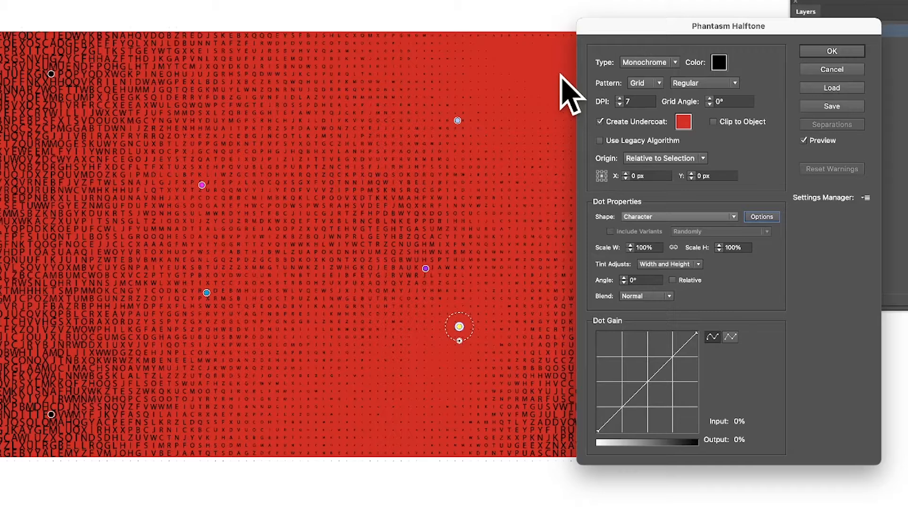
{"action": "left_click", "coordinate": [636, 280]}
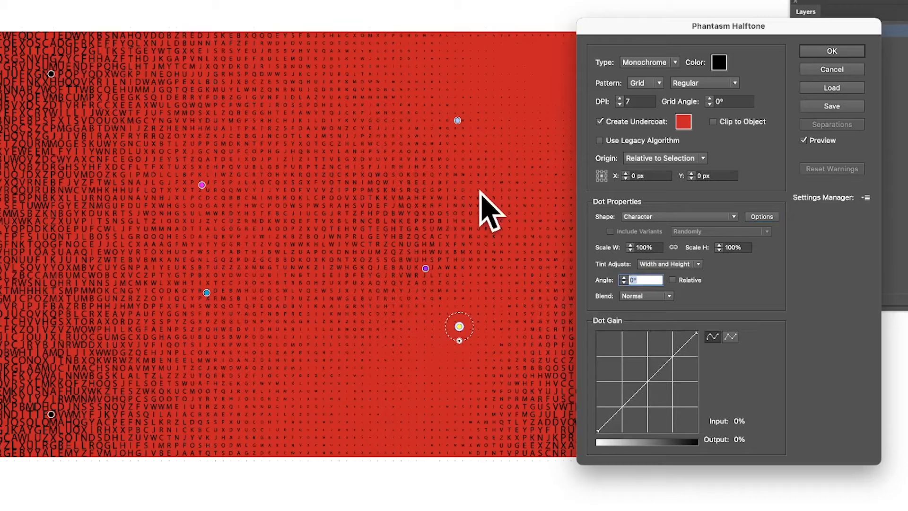
{"action": "type", "text": "45"}
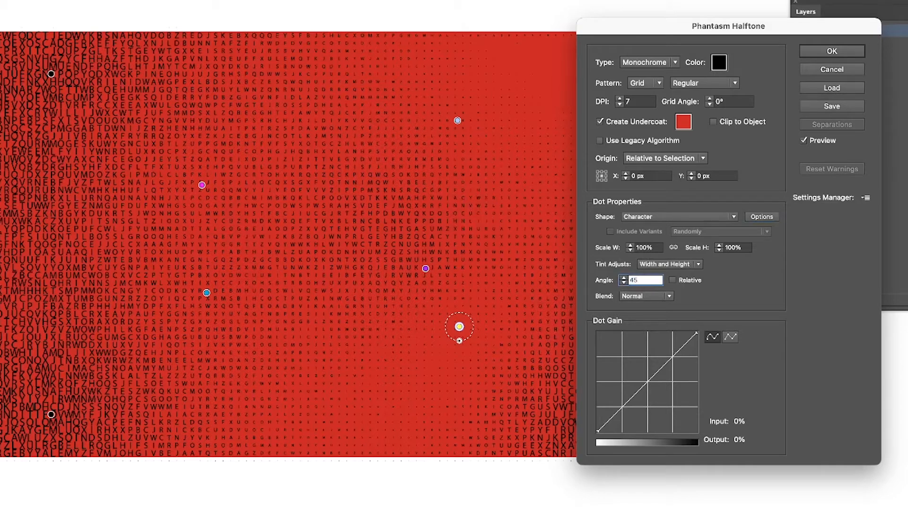
{"action": "key", "text": "Tab"}
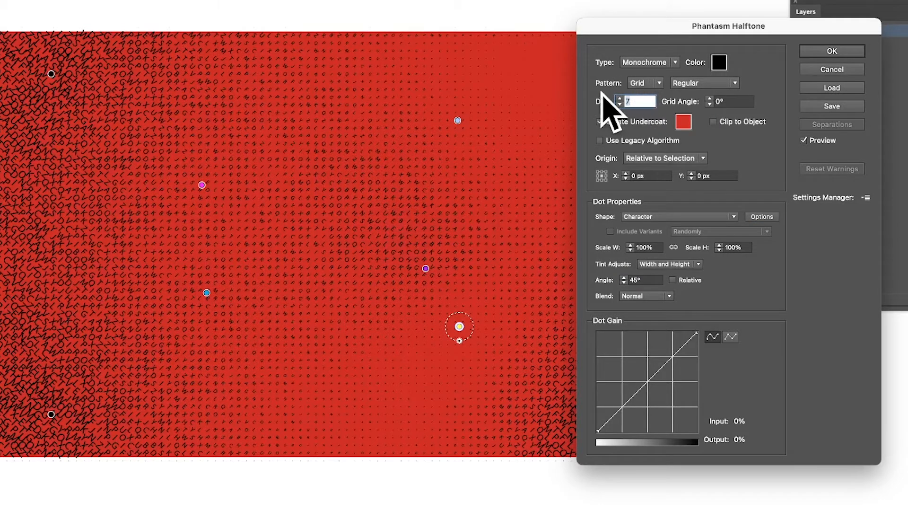
{"action": "type", "text": "2"}
{"action": "key", "text": "Tab"}
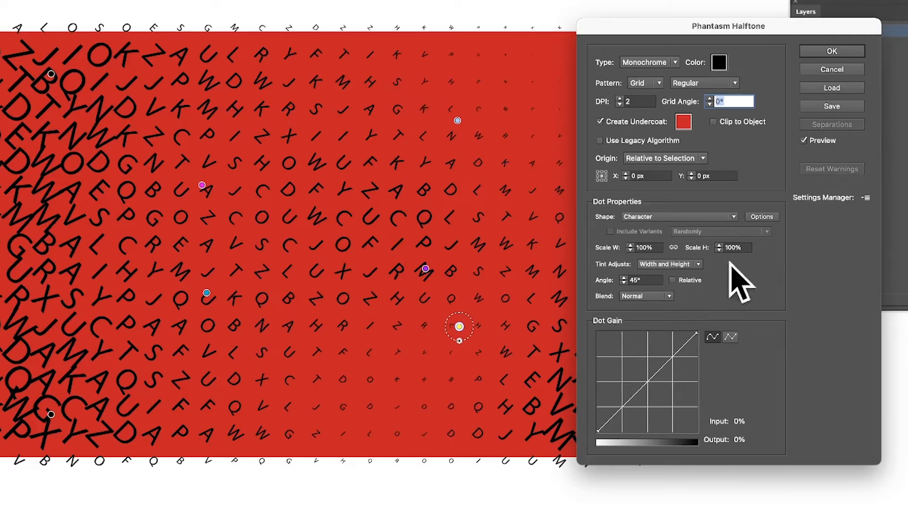
Unlink the dots' width and height scales and set the width scale to 20%.
{"action": "left_click", "coordinate": [633, 247]}
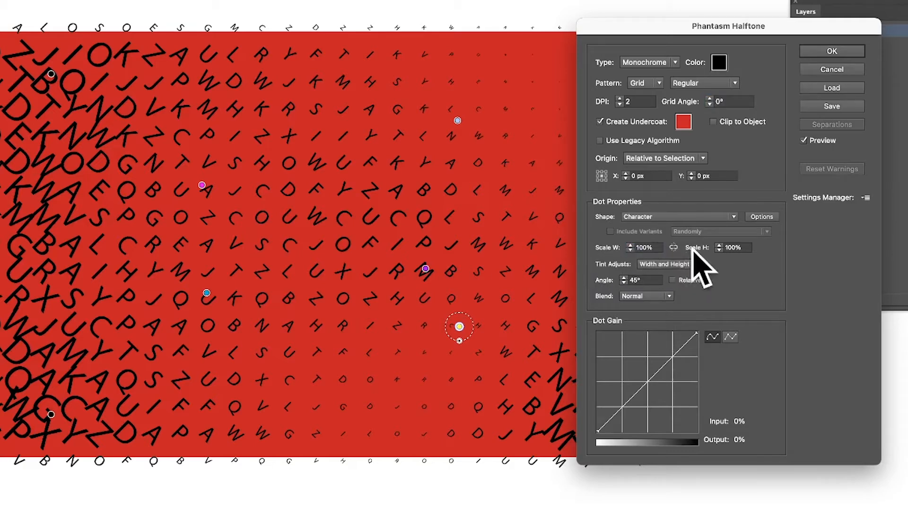
{"action": "left_click", "coordinate": [639, 246]}
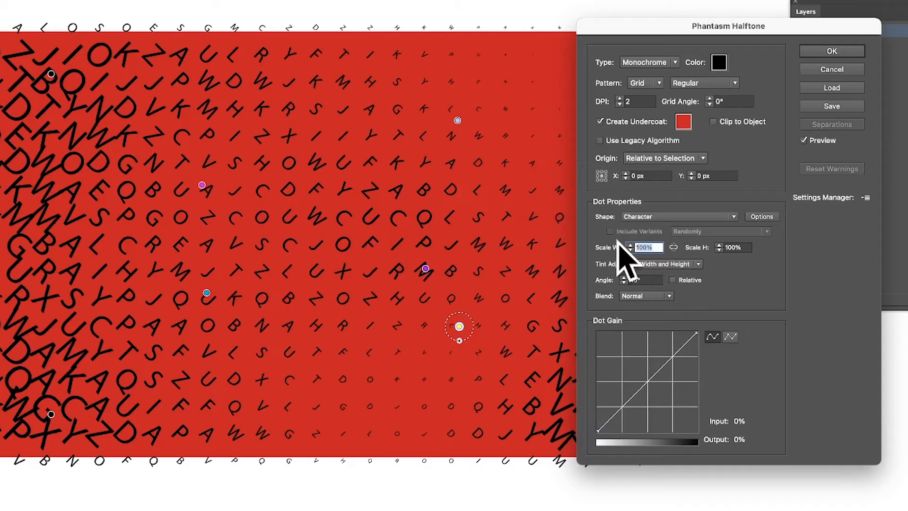
{"action": "type", "text": "20"}
{"action": "key", "text": "Tab"}
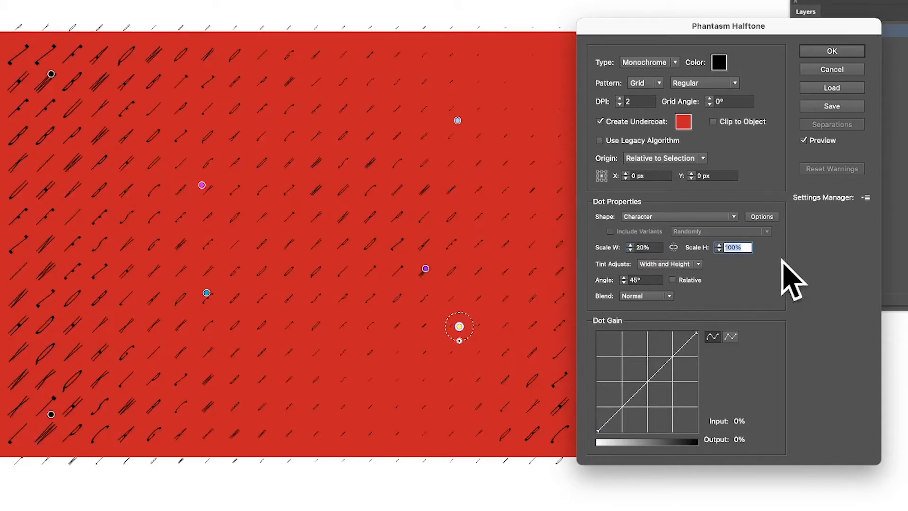
Set the halftone dots' width scale to 140%.
{"action": "left_click", "coordinate": [656, 247]}
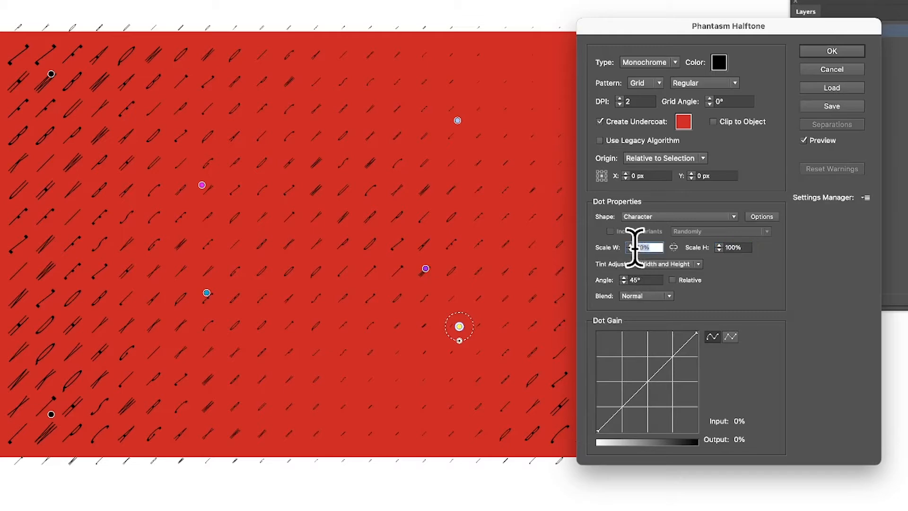
{"action": "type", "text": "140"}
{"action": "key", "text": "Tab"}
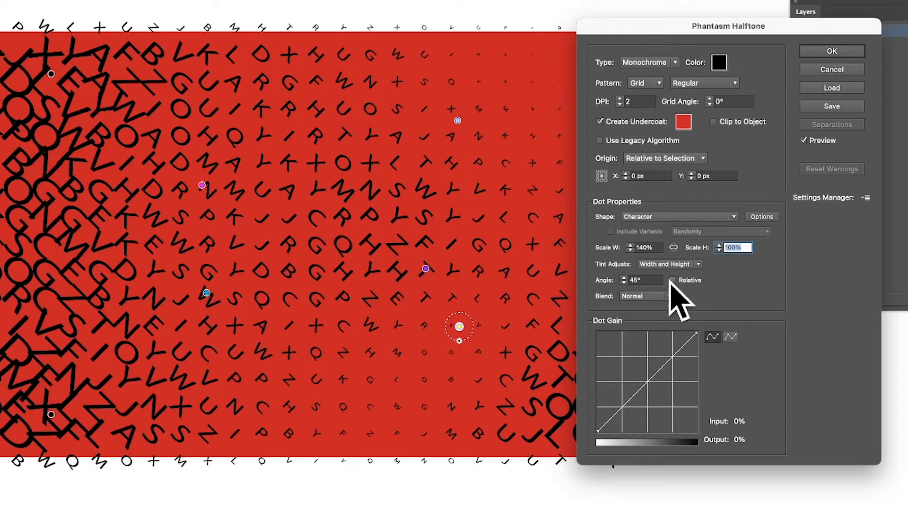
Leave the dot blend at Normal and raise the dot gain curve to an output of 62 at input 39.
{"action": "left_click", "coordinate": [643, 296]}
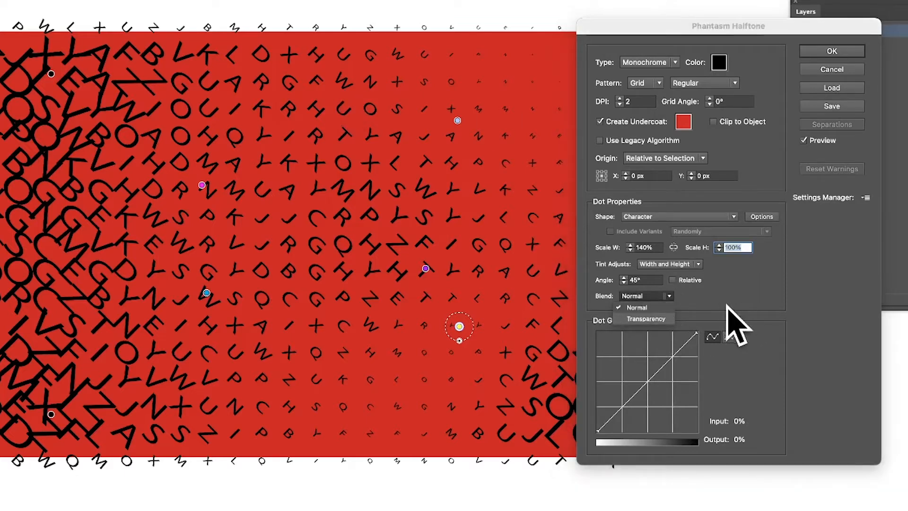
{"action": "left_click", "coordinate": [752, 303]}
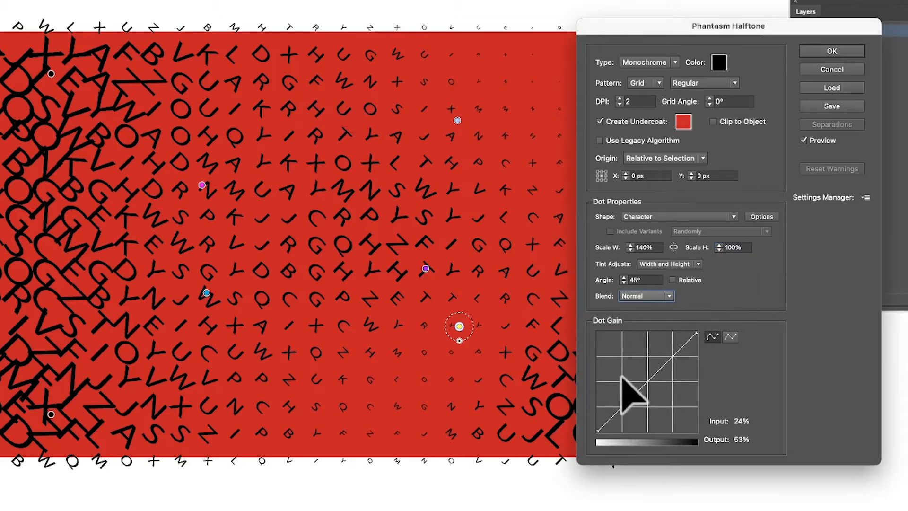
{"action": "left_click_drag", "start_coordinate": [648, 378], "coordinate": [635, 367]}
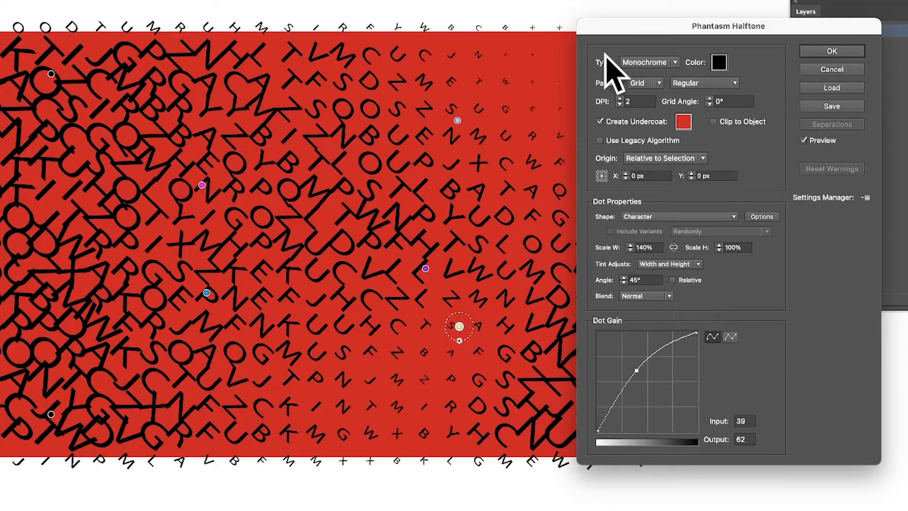
Change the halftone characters' colour to white (FFFFFF) and clip the halftone to the object.
{"action": "left_click", "coordinate": [714, 65]}
{"action": "mouse_move", "coordinate": [381, 231]}
{"action": "left_mouse_down"}
{"action": "mouse_move", "coordinate": [341, 199]}
{"action": "mouse_move", "coordinate": [360, 197]}
{"action": "mouse_move", "coordinate": [286, 158]}
{"action": "left_mouse_up"}
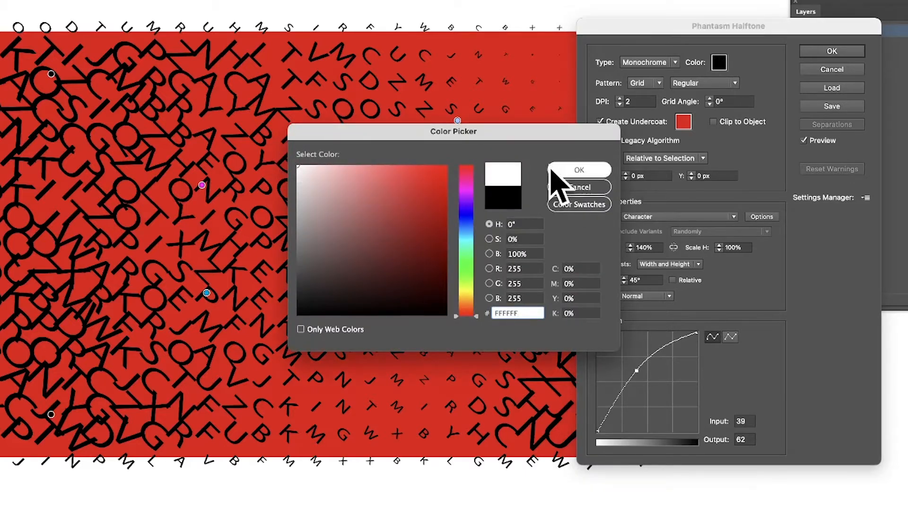
{"action": "left_click", "coordinate": [569, 171]}
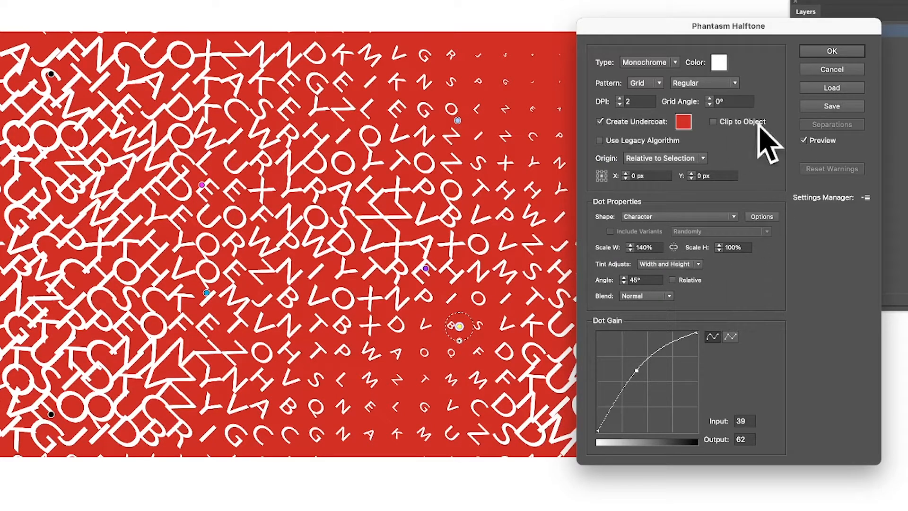
{"action": "left_click", "coordinate": [713, 122]}
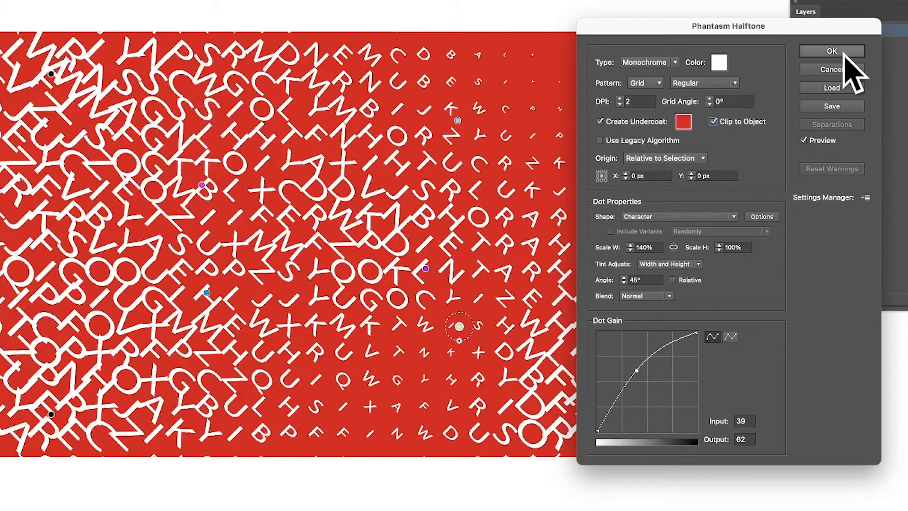
Try a halftone DPI of 1, then set it to 1.5 and apply the halftone to the rectangle.
{"action": "double_click", "coordinate": [643, 100]}
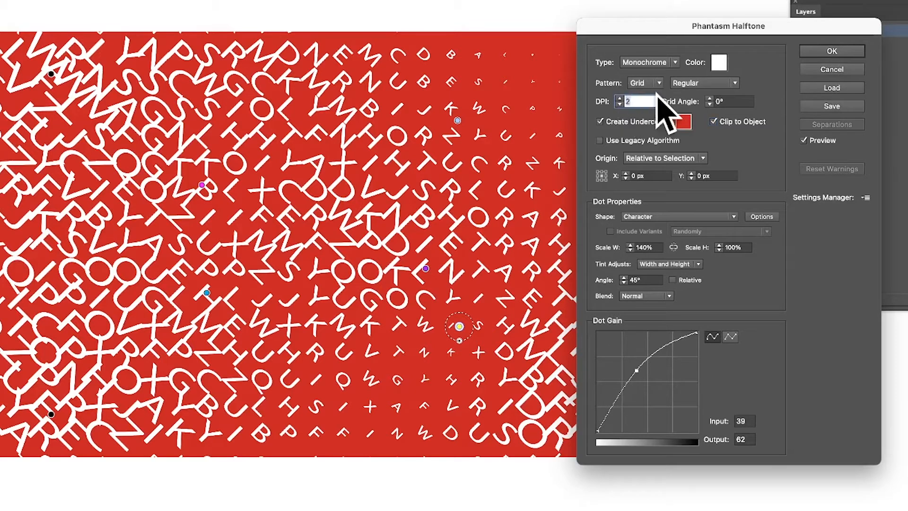
{"action": "type", "text": "1"}
{"action": "key", "text": "Tab"}
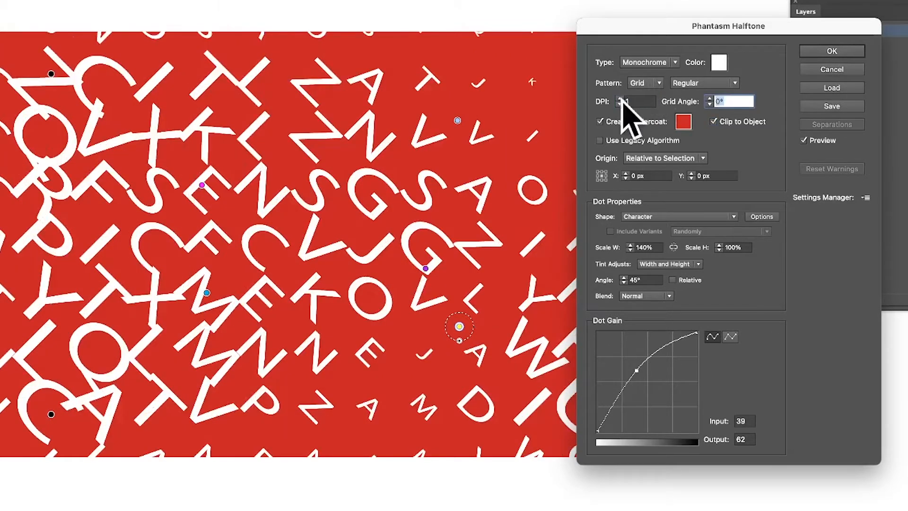
{"action": "left_click", "coordinate": [654, 101]}
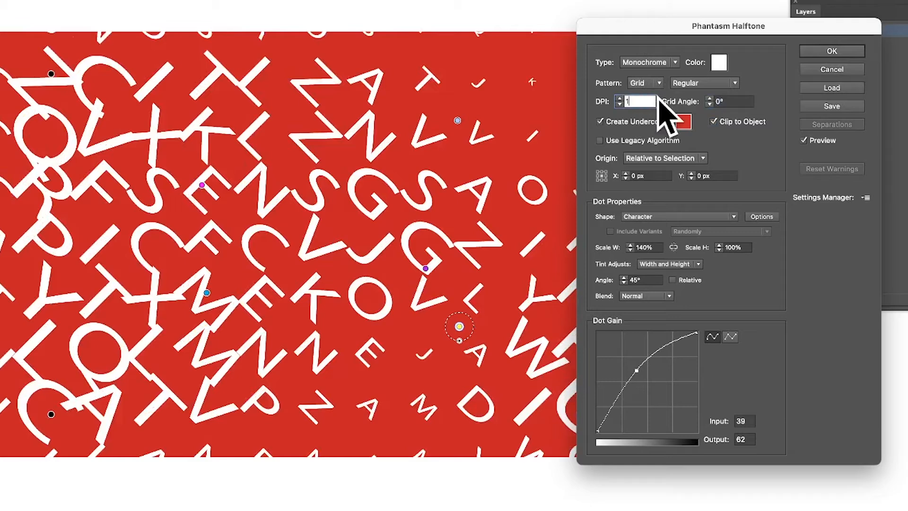
{"action": "key", "text": "Tab"}
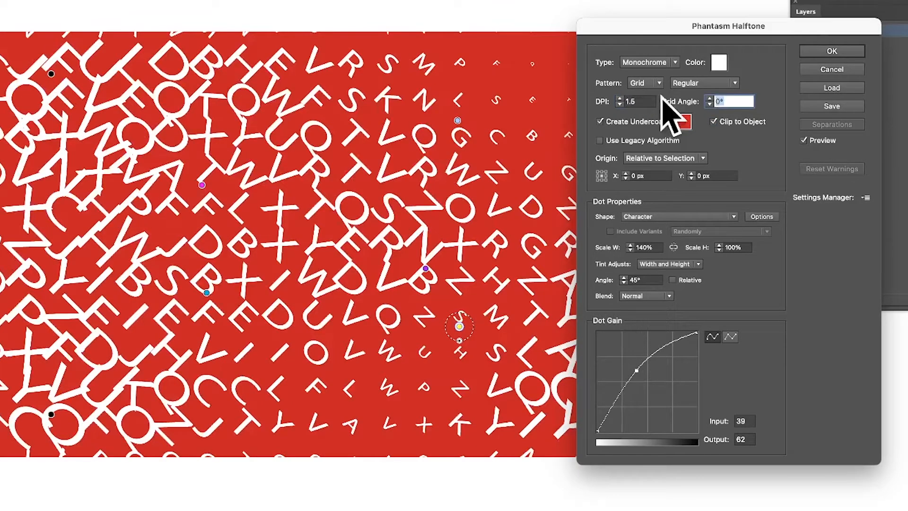
{"action": "left_click", "coordinate": [830, 51]}
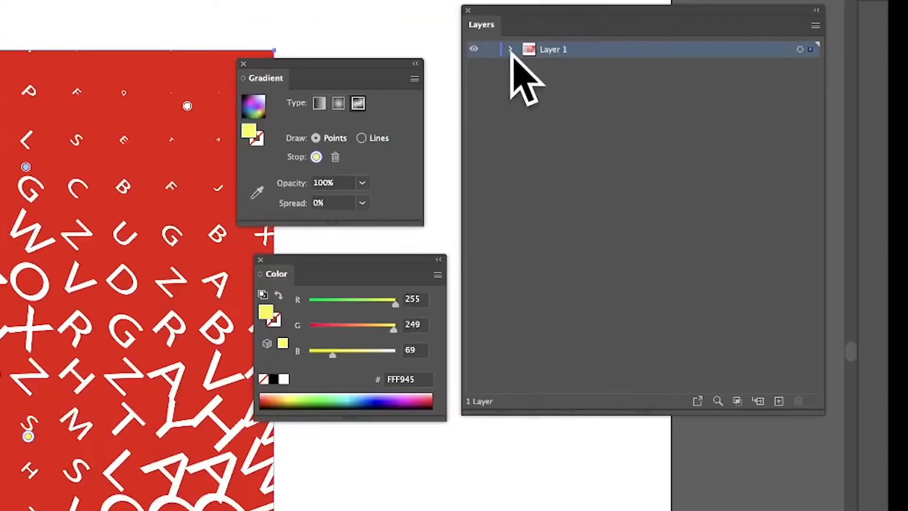
Expand the contents of Layer 1 and highlight its two rectangles in turn.
{"action": "left_click", "coordinate": [510, 49]}
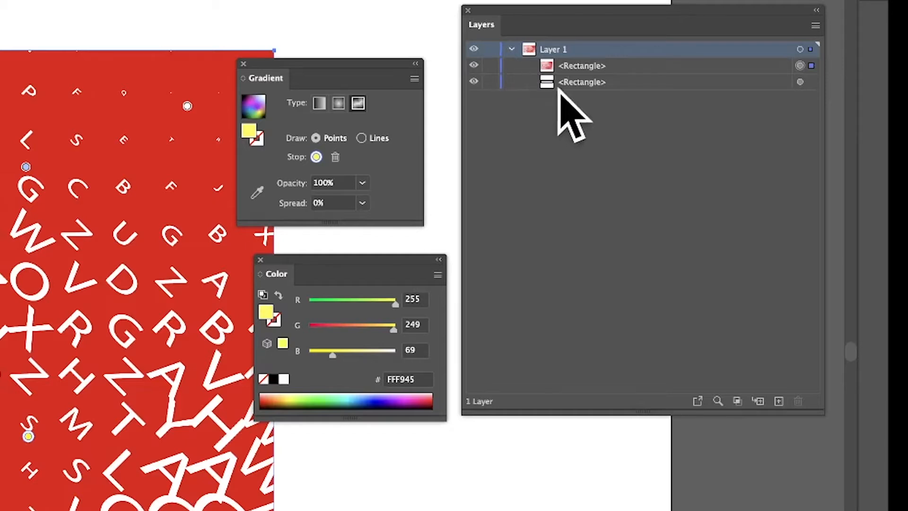
{"action": "left_click", "coordinate": [583, 67]}
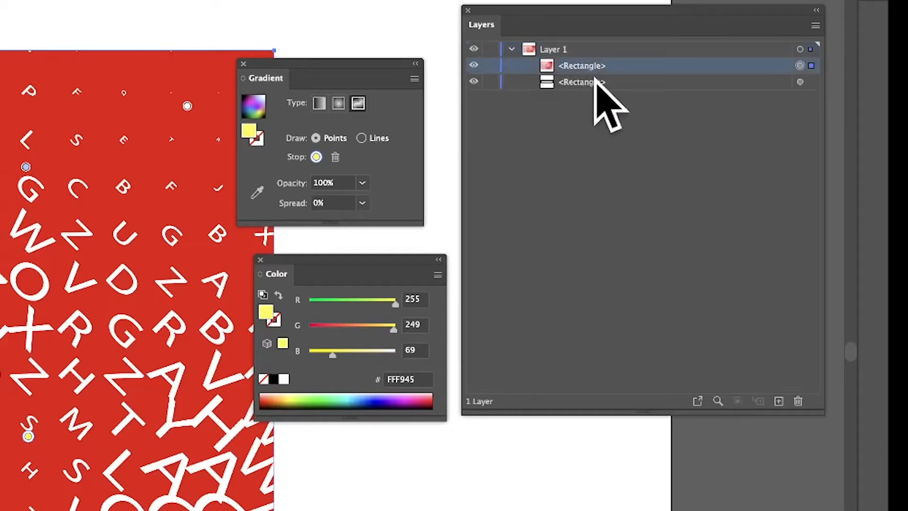
{"action": "left_click", "coordinate": [594, 83]}
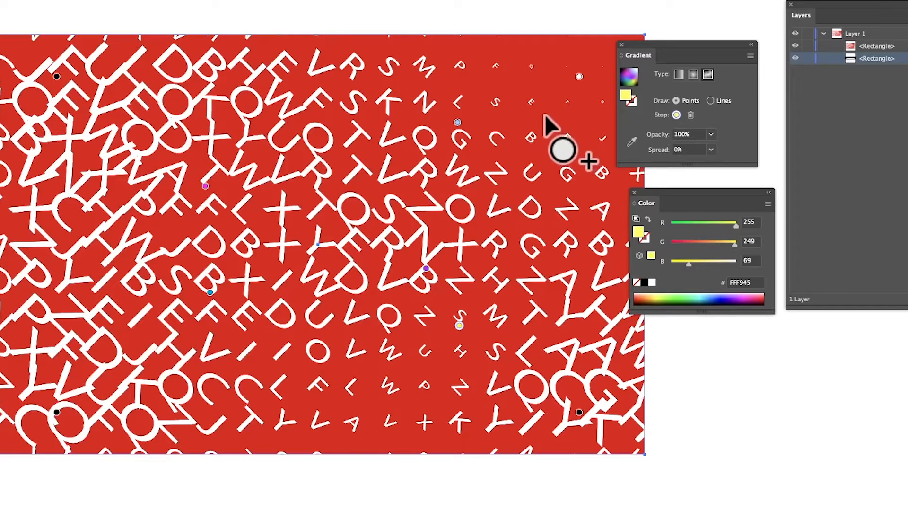
Move the light blue and the medium blue gradient stops closer to the rectangle's upper edge.
{"action": "left_click_drag", "start_coordinate": [457, 124], "coordinate": [353, 75]}
{"action": "left_click", "coordinate": [302, 180]}
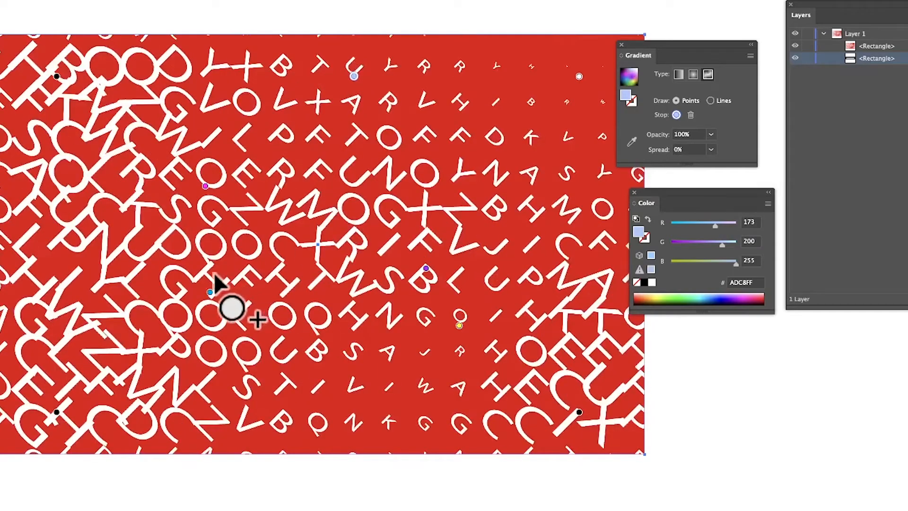
{"action": "left_click", "coordinate": [210, 291]}
{"action": "left_click_drag", "start_coordinate": [289, 328], "coordinate": [289, 102]}
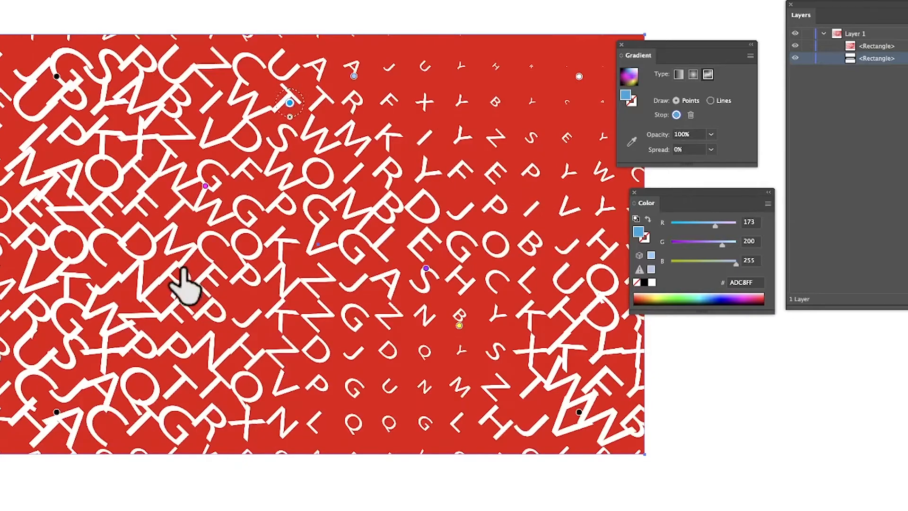
Recolour the magenta gradient stop, trying dark blue and white before settling on light blue (45CAFF).
{"action": "left_click", "coordinate": [205, 186]}
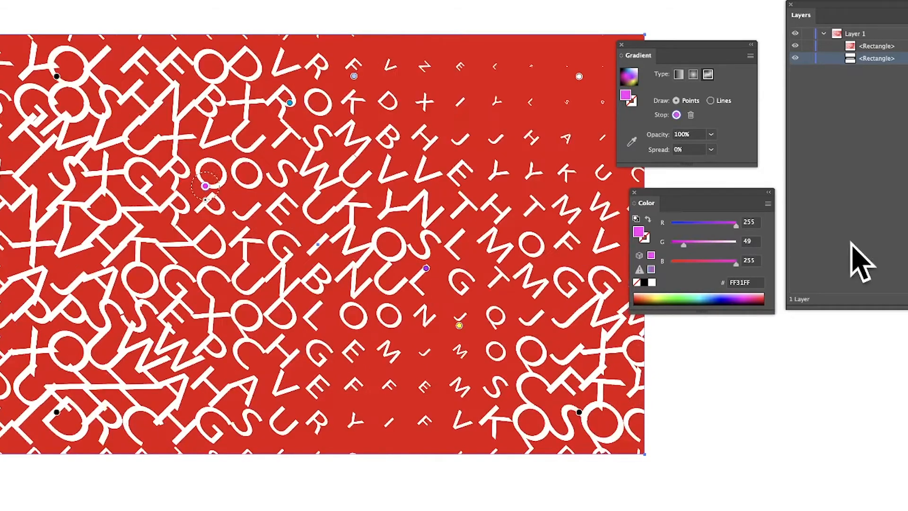
{"action": "left_click", "coordinate": [719, 298]}
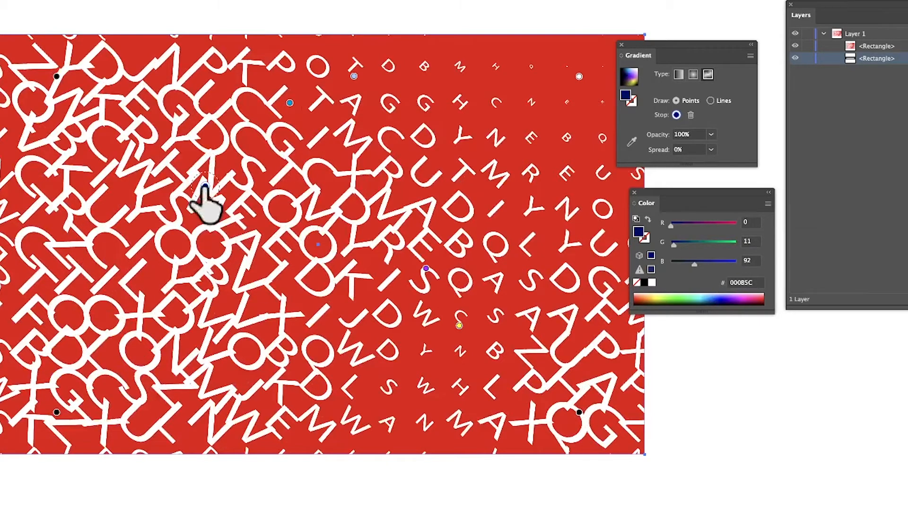
{"action": "left_click_drag", "start_coordinate": [704, 297], "coordinate": [705, 290]}
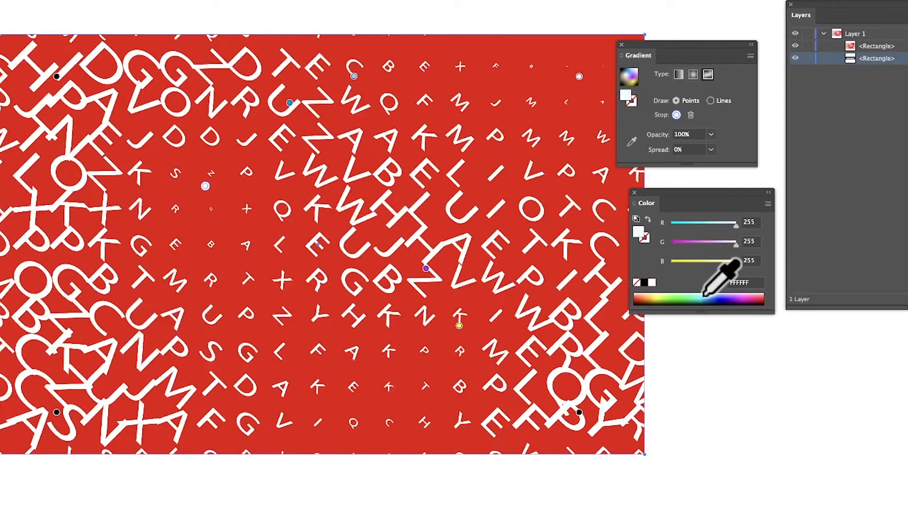
{"action": "left_click", "coordinate": [704, 298]}
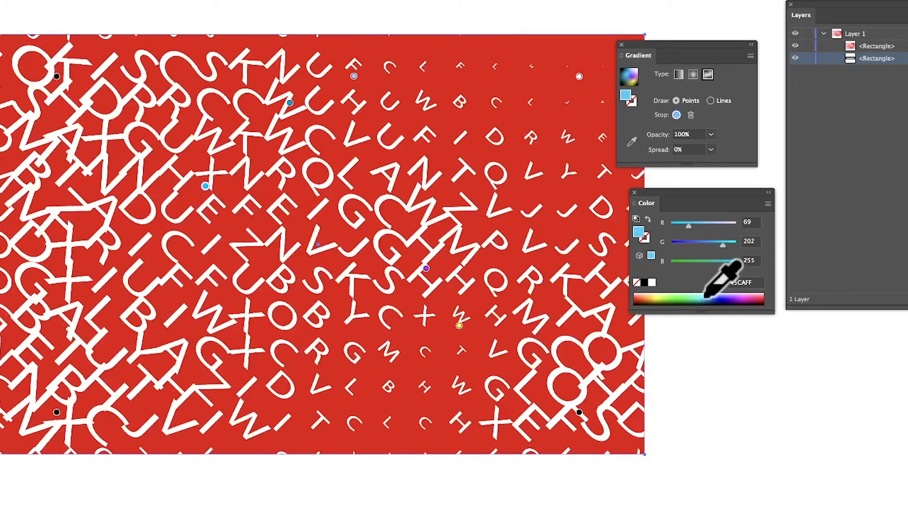
{"action": "left_click", "coordinate": [705, 296]}
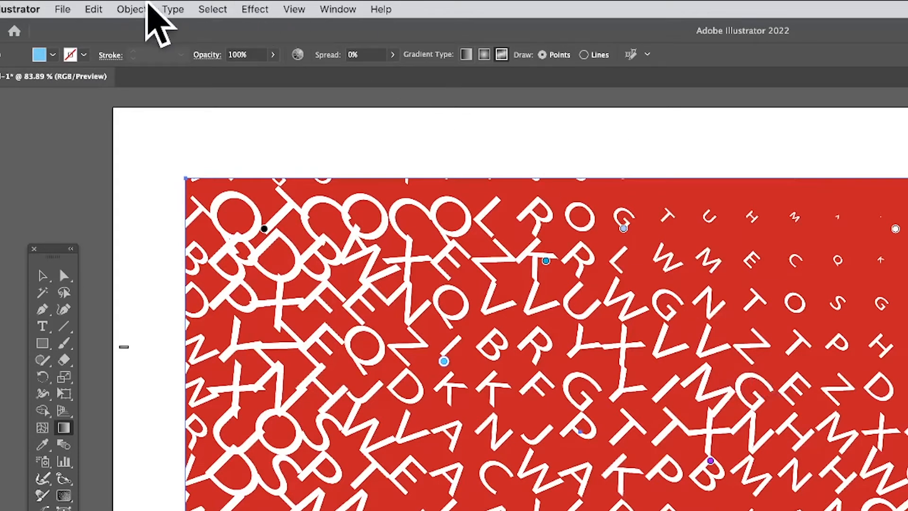
Show the appearance attributes of the selected artwork and place them beside the gradient and colour settings.
{"action": "left_click", "coordinate": [140, 7]}
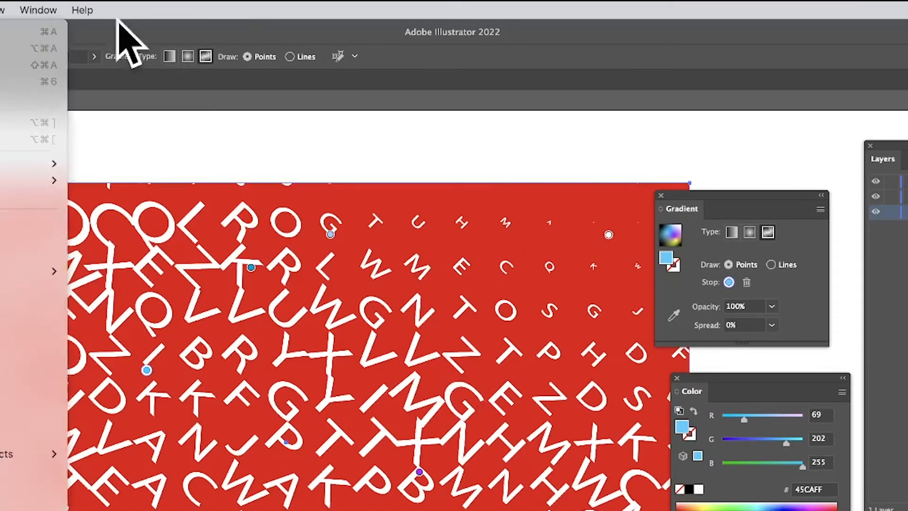
{"action": "mouse_move", "coordinate": [353, 7]}
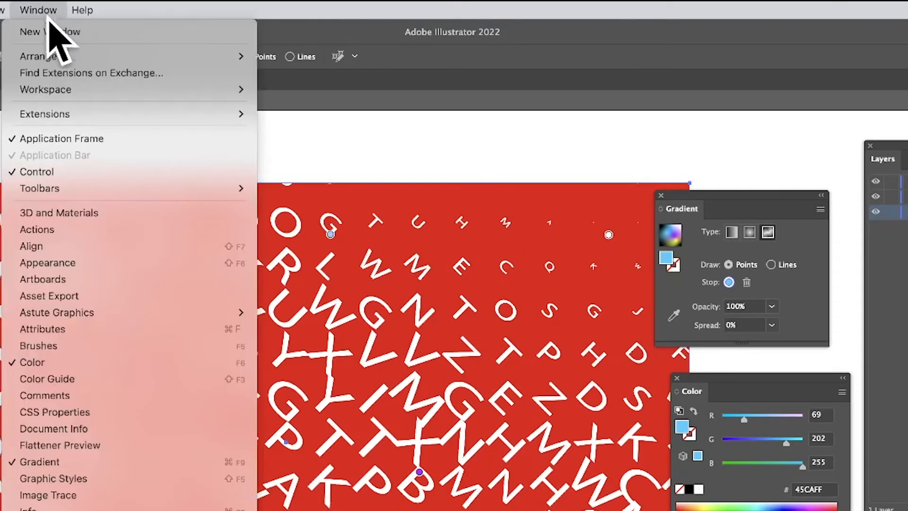
{"action": "left_click", "coordinate": [64, 262]}
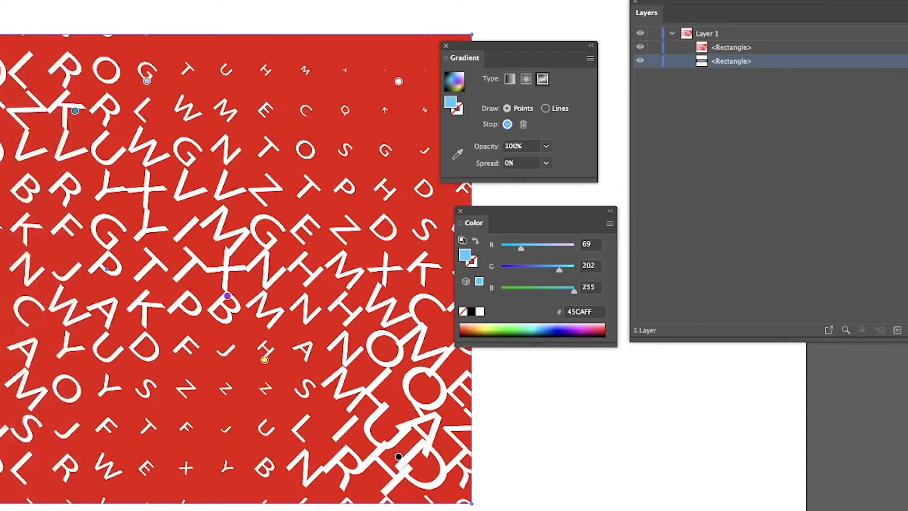
{"action": "left_click_drag", "start_coordinate": [2, 95], "coordinate": [665, 76]}
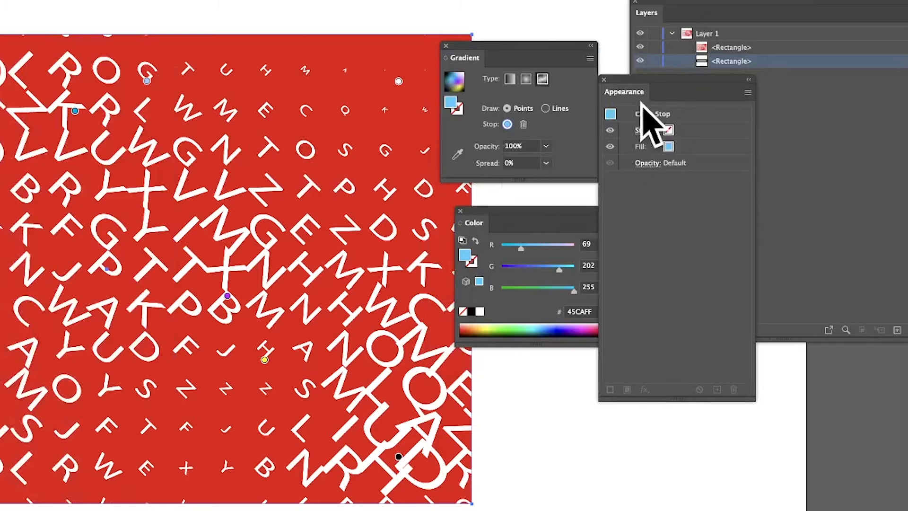
Expand the appearance of the live halftone rectangle and shift the expanded artwork about 21 px left.
{"action": "key", "text": "v"}
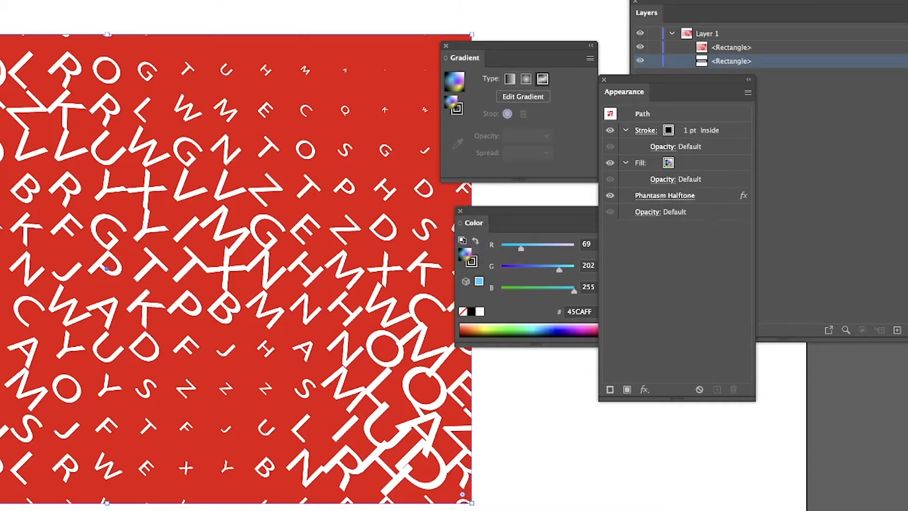
{"action": "left_click", "coordinate": [61, 16]}
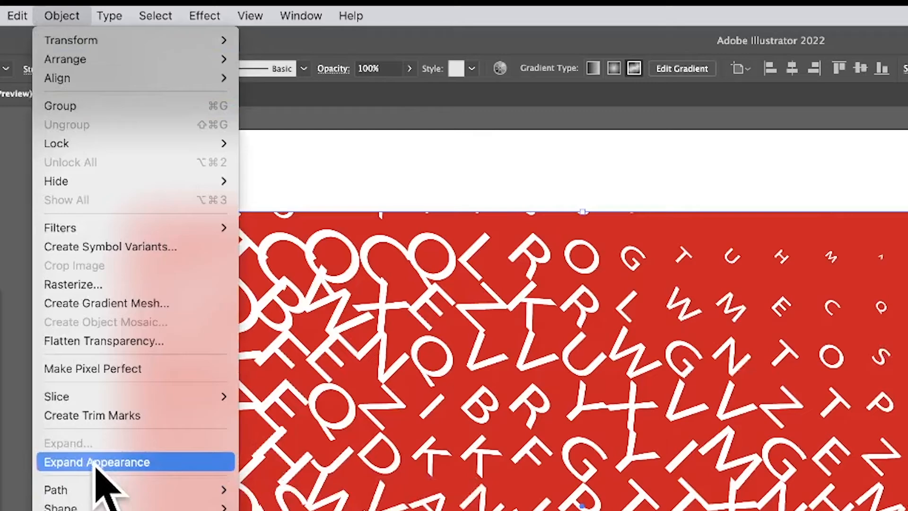
{"action": "left_click", "coordinate": [96, 462]}
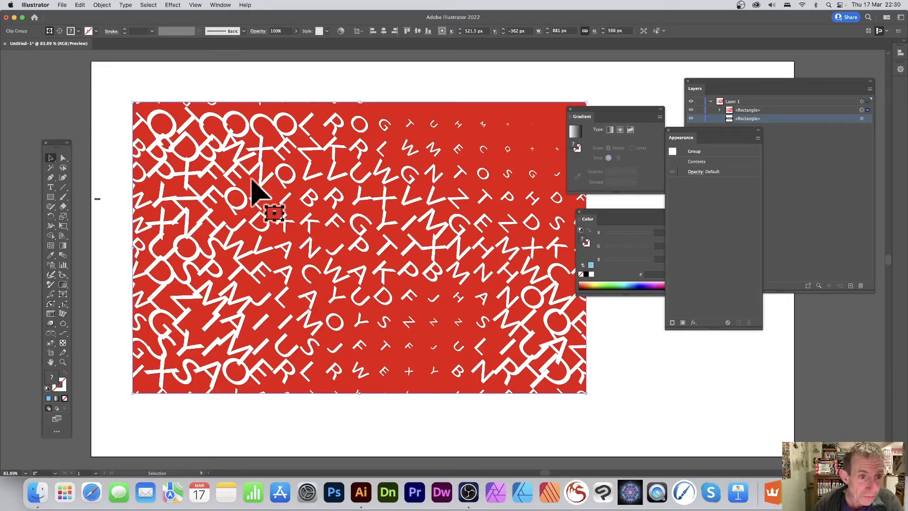
{"action": "left_click_drag", "start_coordinate": [233, 159], "coordinate": [223, 159]}
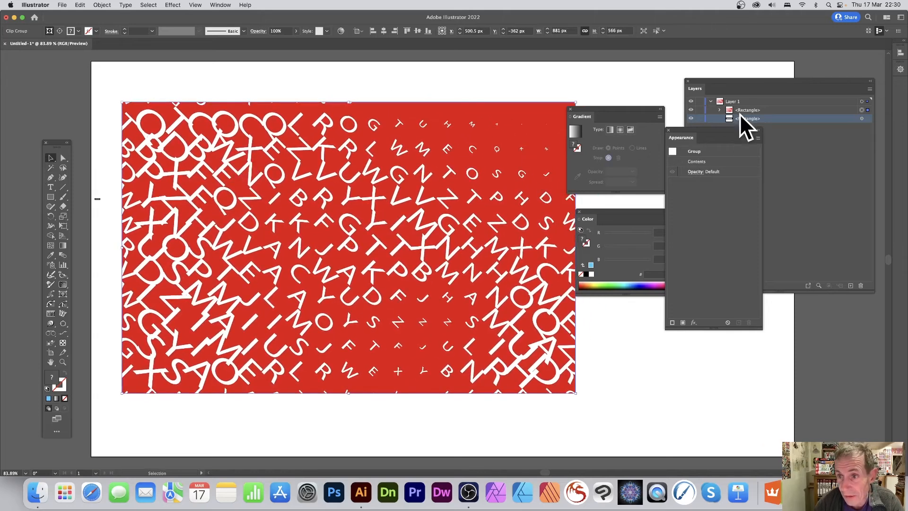
Examine the expanded artwork's layer structure, opening the rectangle's clip group and its first group down to the compound paths.
{"action": "left_click_drag", "start_coordinate": [714, 80], "coordinate": [609, 83]}
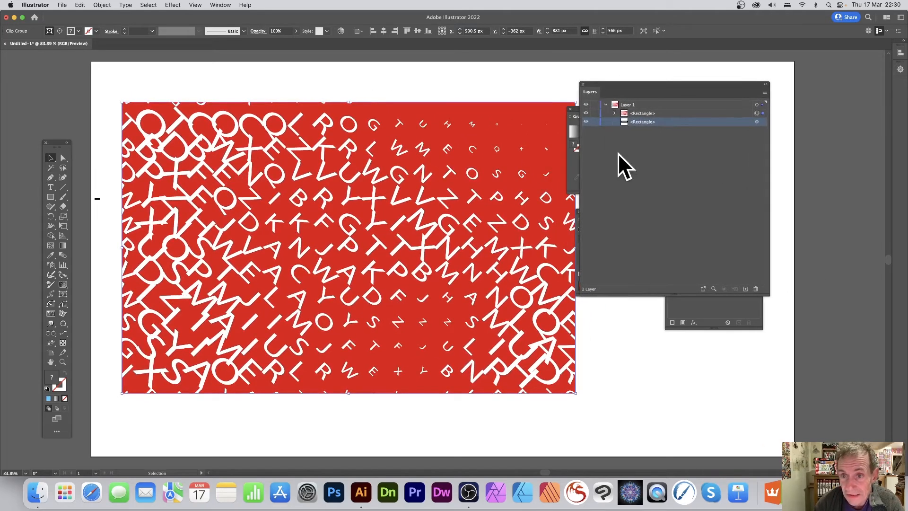
{"action": "left_click", "coordinate": [614, 114]}
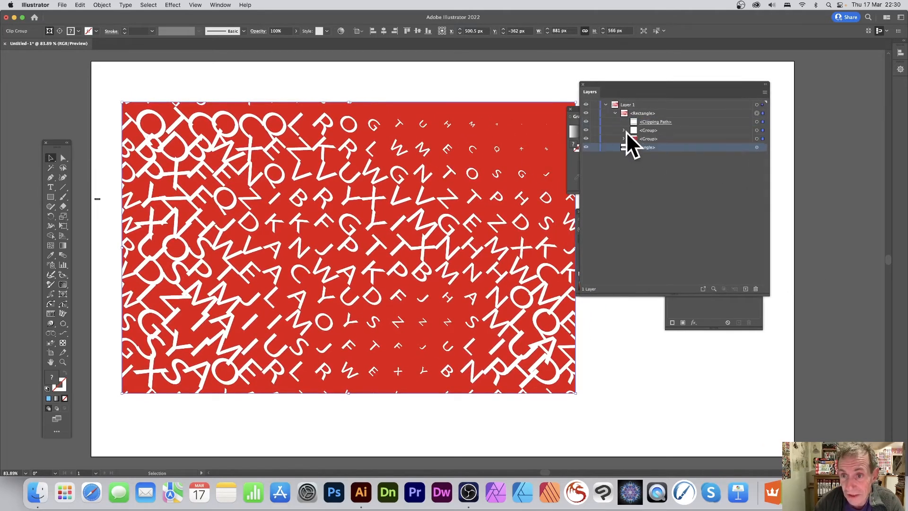
{"action": "left_click", "coordinate": [624, 130]}
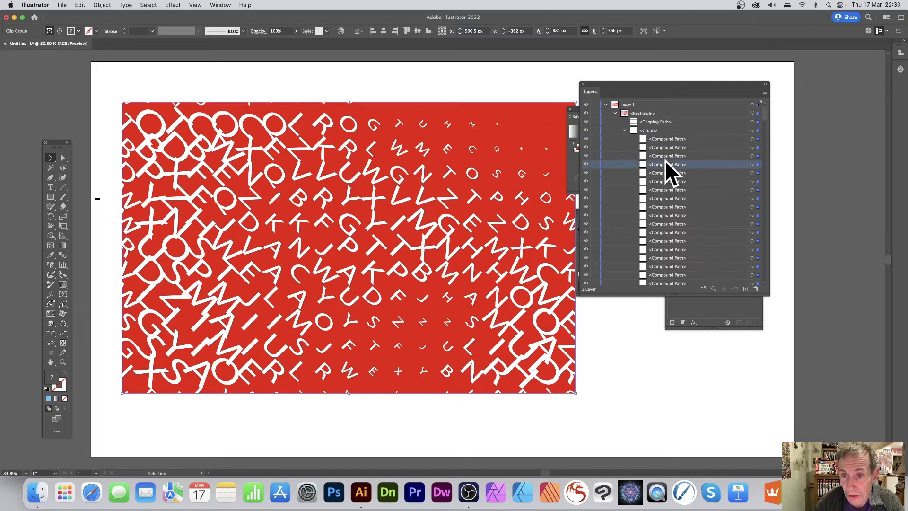
{"action": "left_click", "coordinate": [665, 205]}
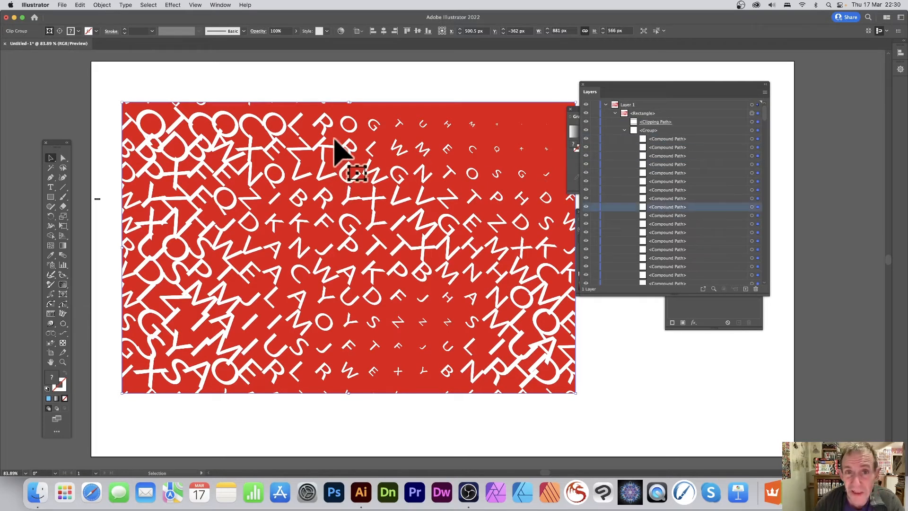
Shift the artwork about 12 px left and apply Ungroup to it twice, then check the list of compound paths.
{"action": "left_click_drag", "start_coordinate": [423, 152], "coordinate": [416, 150]}
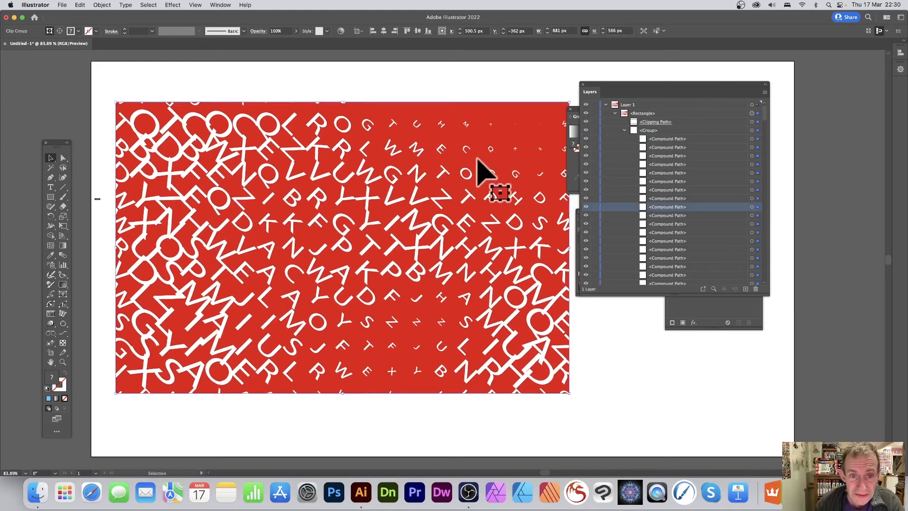
{"action": "left_click", "coordinate": [107, 5]}
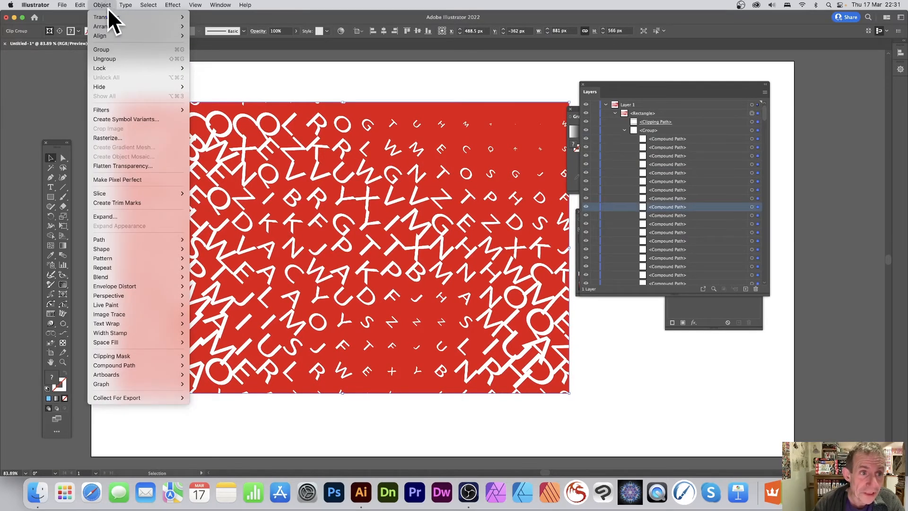
{"action": "left_click", "coordinate": [110, 57]}
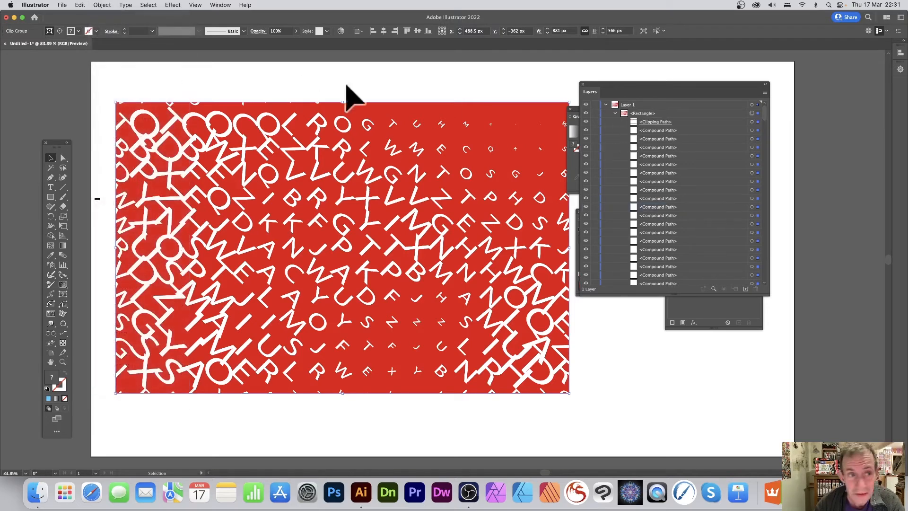
{"action": "left_click", "coordinate": [104, 6]}
{"action": "left_click", "coordinate": [122, 56]}
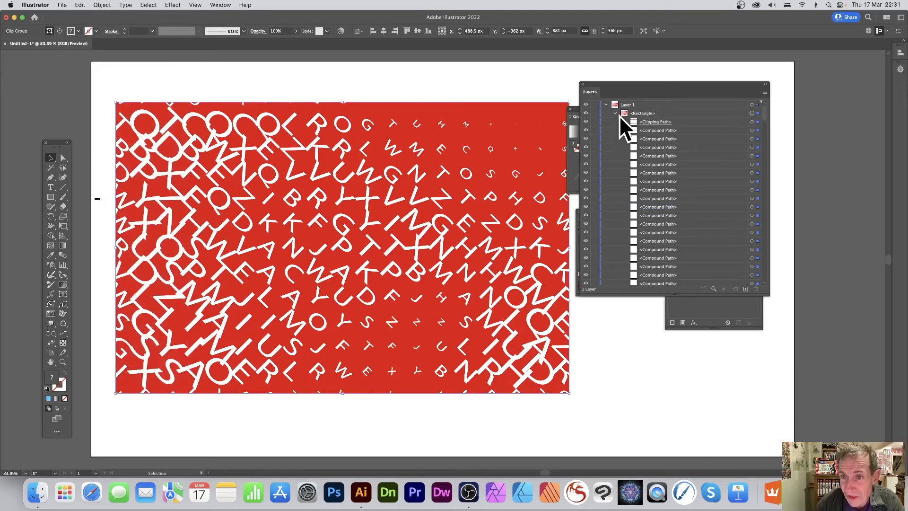
{"action": "scroll", "coordinate": [651, 140], "scroll_direction": "down", "scroll_amount": 5}
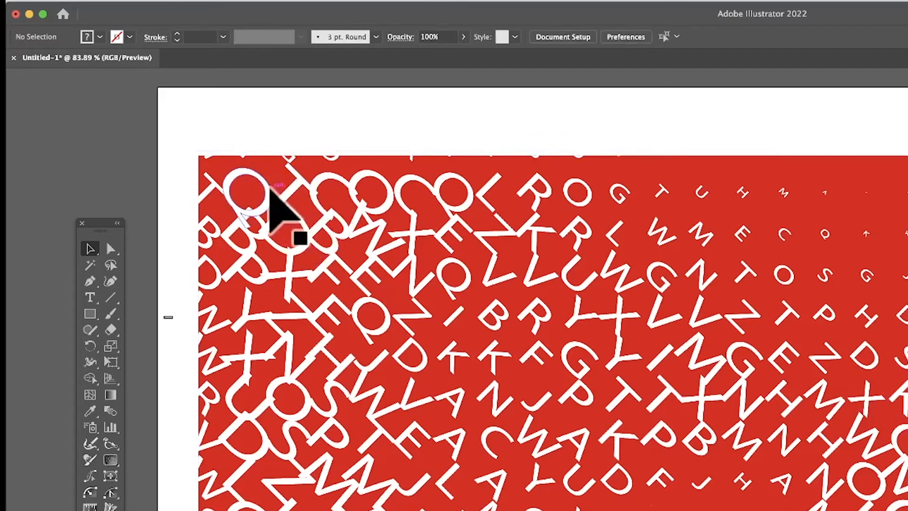
Isolate the letter C in the upper row of the clip group and fill it with black.
{"action": "left_click", "coordinate": [266, 190]}
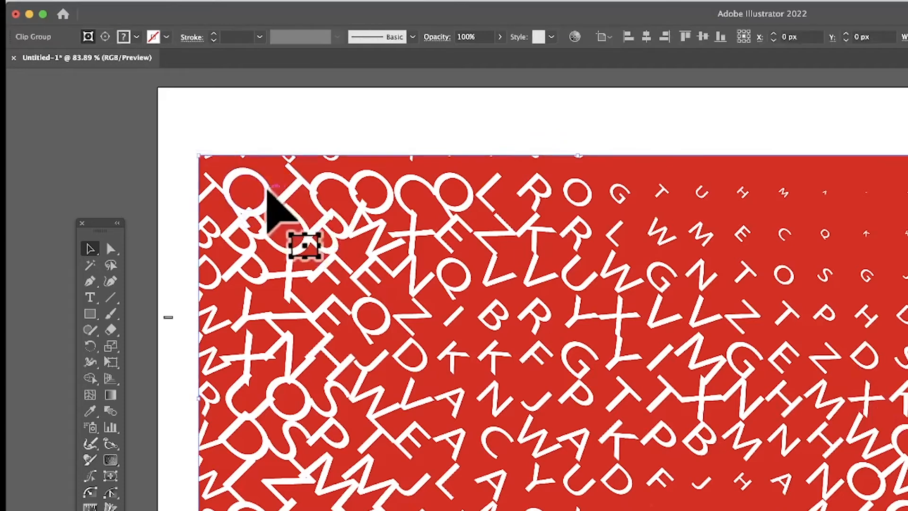
{"action": "double_click", "coordinate": [264, 187]}
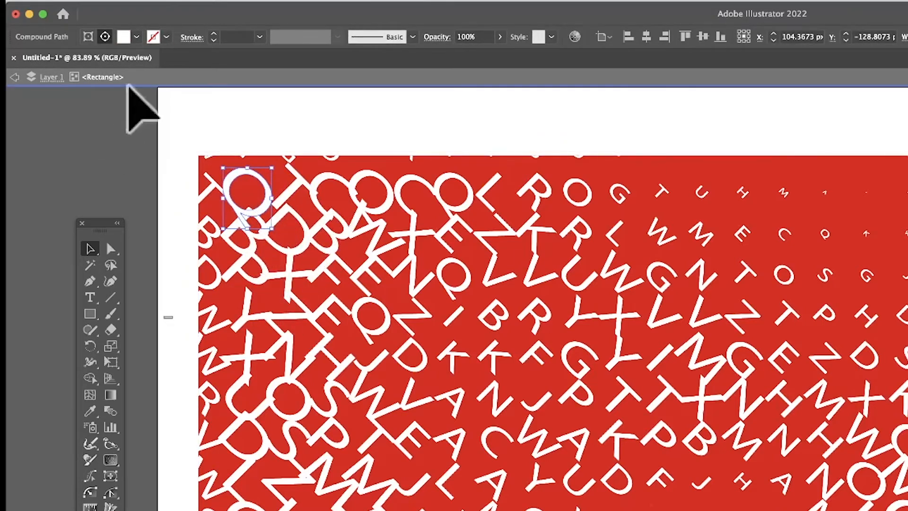
{"action": "double_click", "coordinate": [426, 184]}
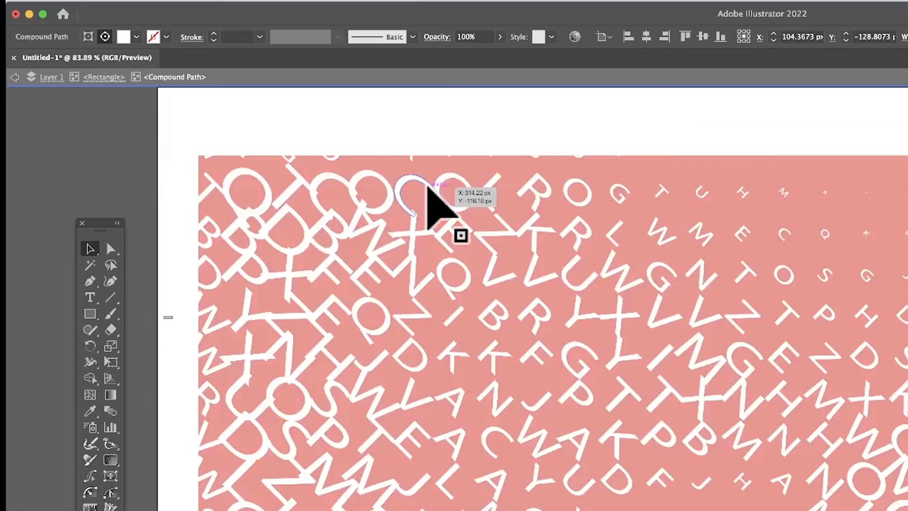
{"action": "left_click", "coordinate": [425, 198]}
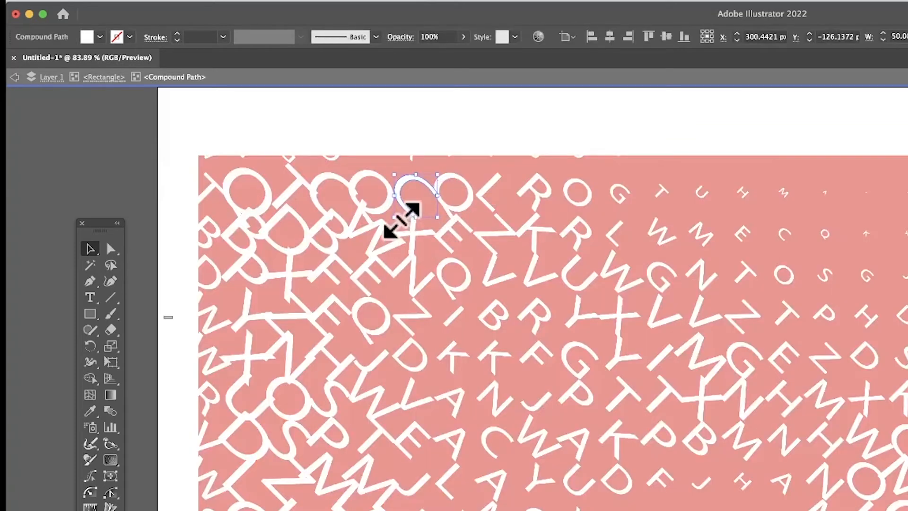
{"action": "left_click", "coordinate": [100, 37]}
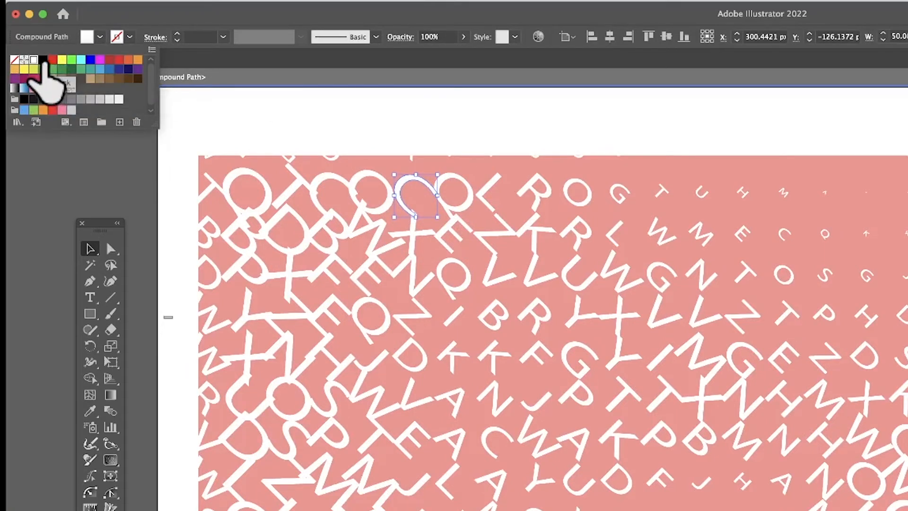
{"action": "left_click", "coordinate": [43, 60]}
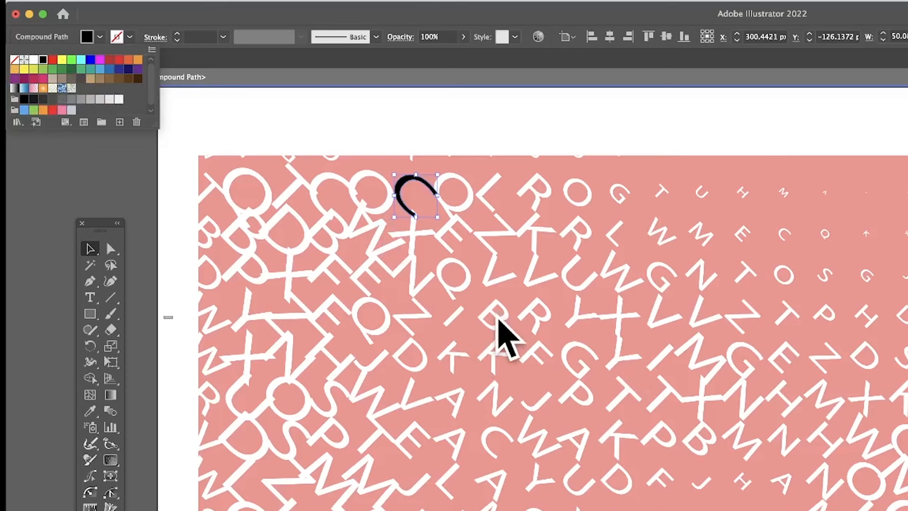
{"action": "left_click", "coordinate": [497, 319]}
Isolate the letter R in the fourth full row, fill it with black and leave isolation mode.
{"action": "double_click", "coordinate": [541, 317]}
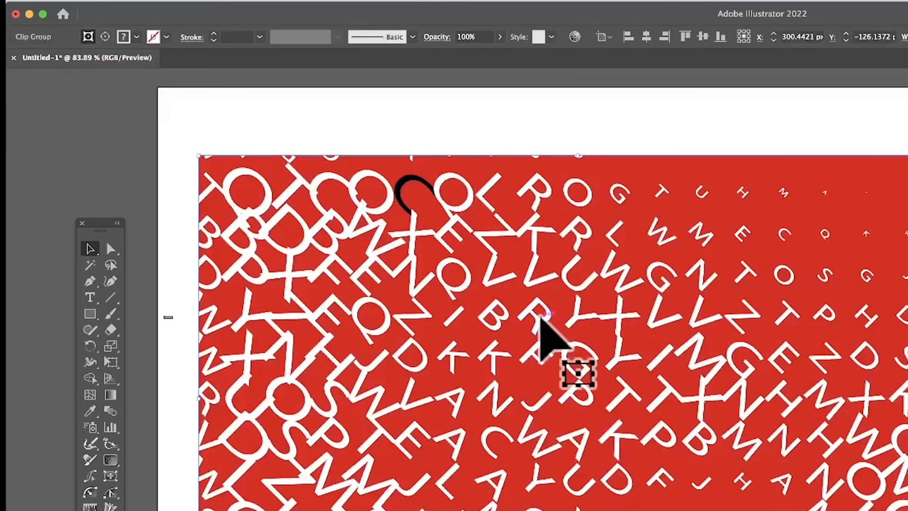
{"action": "double_click", "coordinate": [538, 320]}
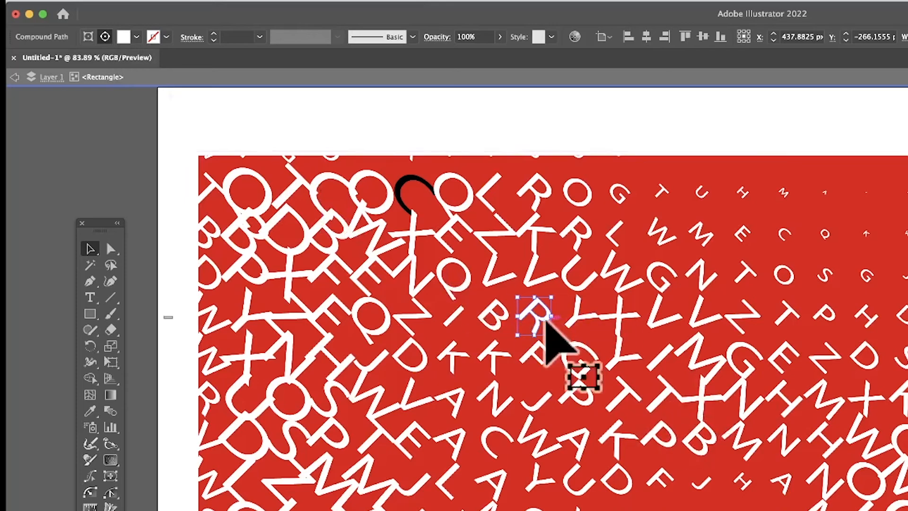
{"action": "double_click", "coordinate": [545, 320]}
{"action": "left_click", "coordinate": [100, 38]}
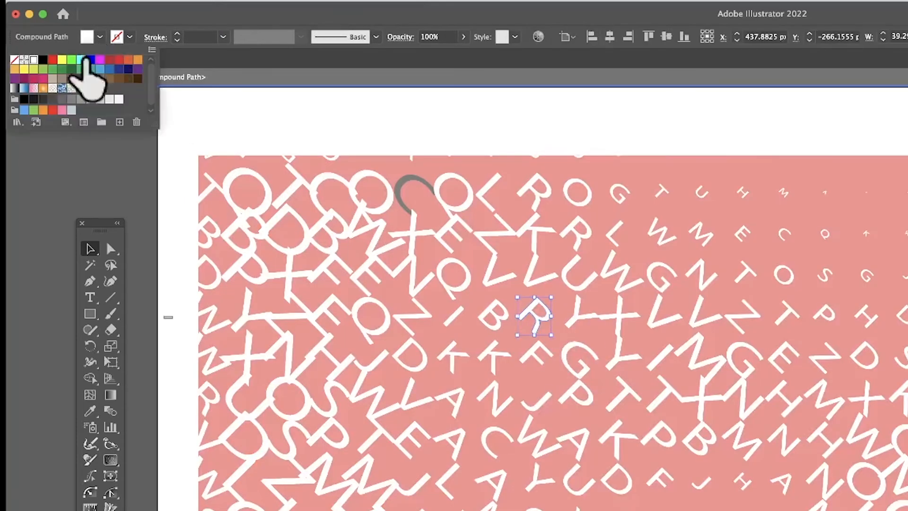
{"action": "left_click", "coordinate": [43, 59]}
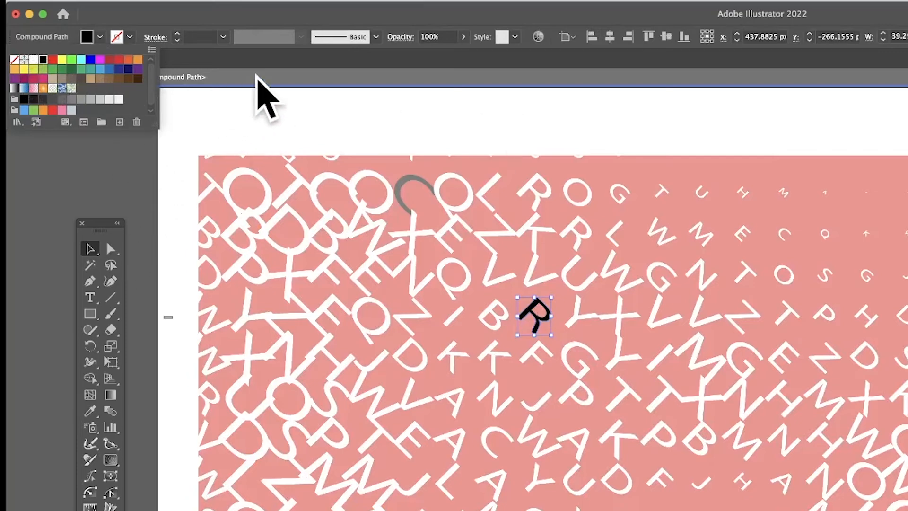
{"action": "left_click", "coordinate": [261, 64]}
{"action": "left_click", "coordinate": [18, 77]}
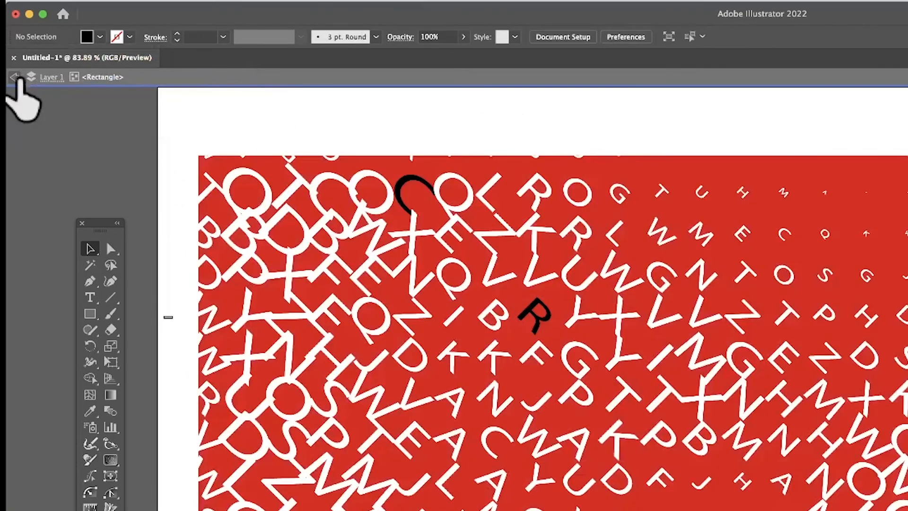
Move the clip group about 18 px left and 9 px up, and use Recolor Artwork to turn its background deep blue after trying orange.
{"action": "left_click", "coordinate": [591, 222]}
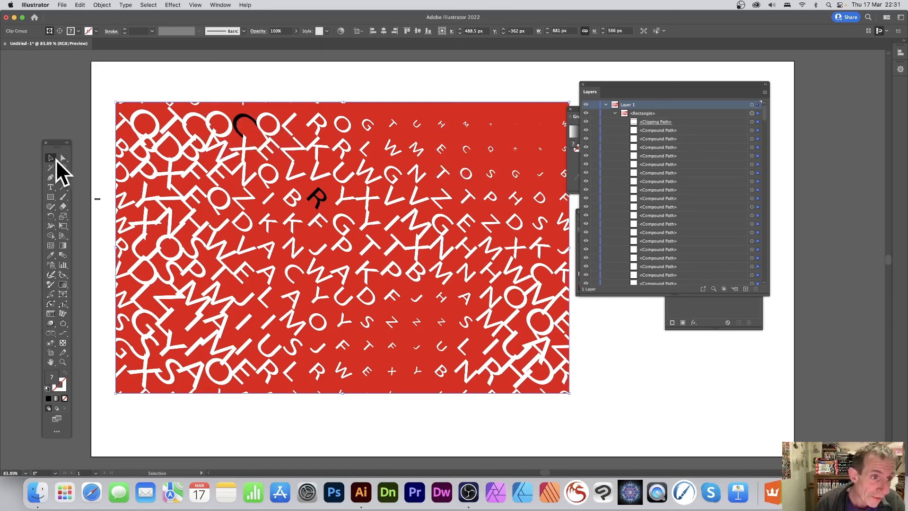
{"action": "left_click_drag", "start_coordinate": [232, 145], "coordinate": [220, 137]}
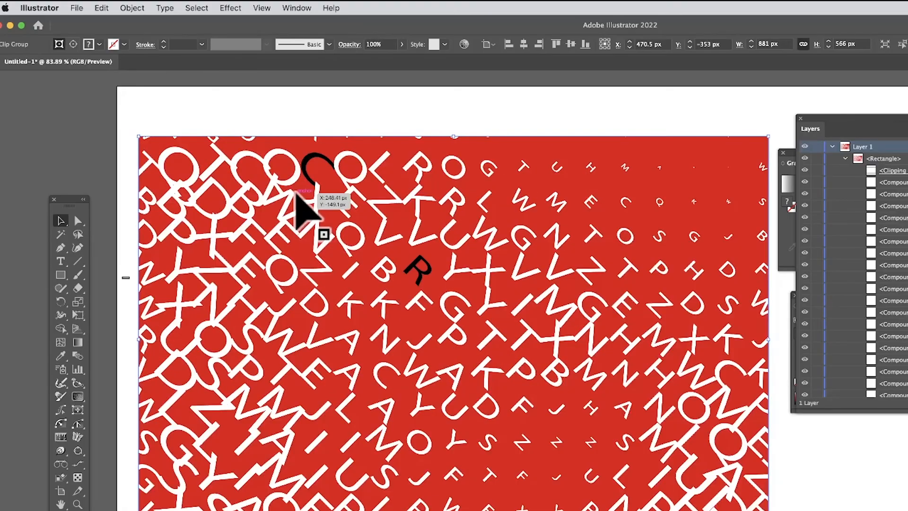
{"action": "left_click", "coordinate": [102, 8]}
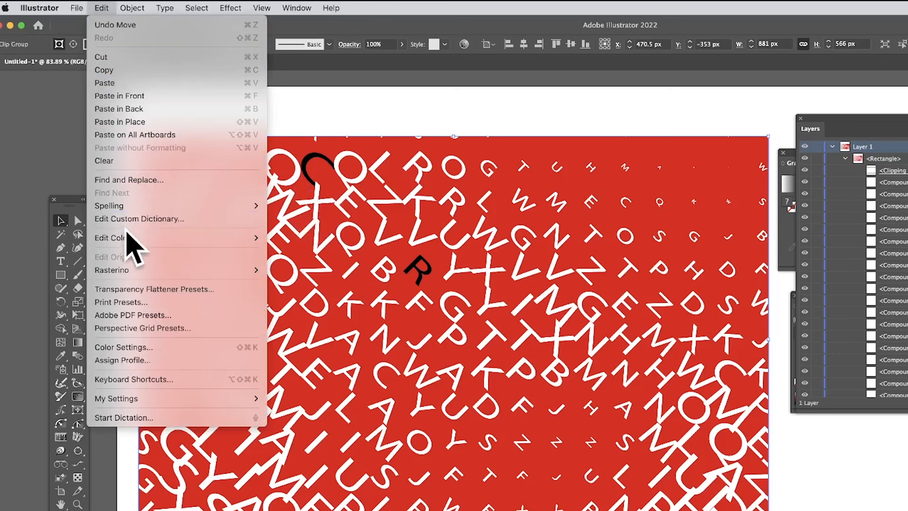
{"action": "mouse_move", "coordinate": [128, 239]}
{"action": "mouse_move", "coordinate": [350, 255]}
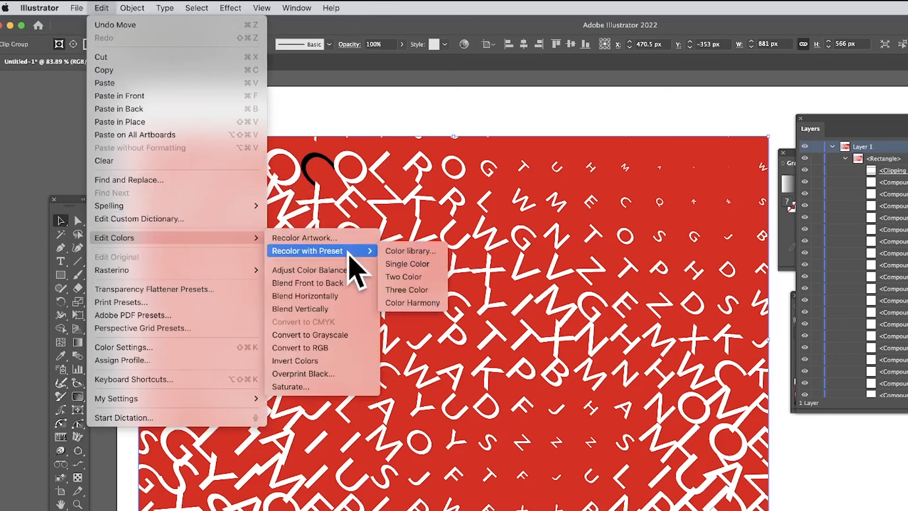
{"action": "left_click", "coordinate": [343, 238]}
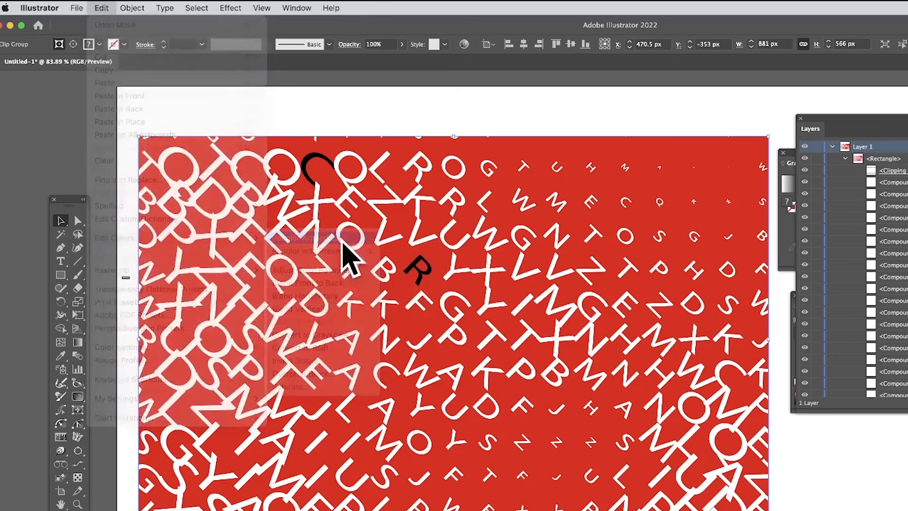
{"action": "left_click_drag", "start_coordinate": [662, 365], "coordinate": [618, 306]}
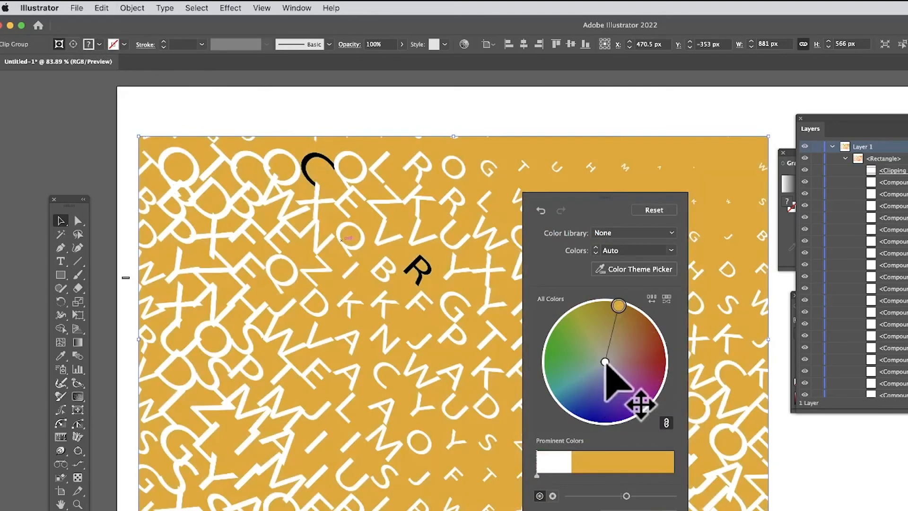
{"action": "left_click_drag", "start_coordinate": [605, 361], "coordinate": [605, 375]}
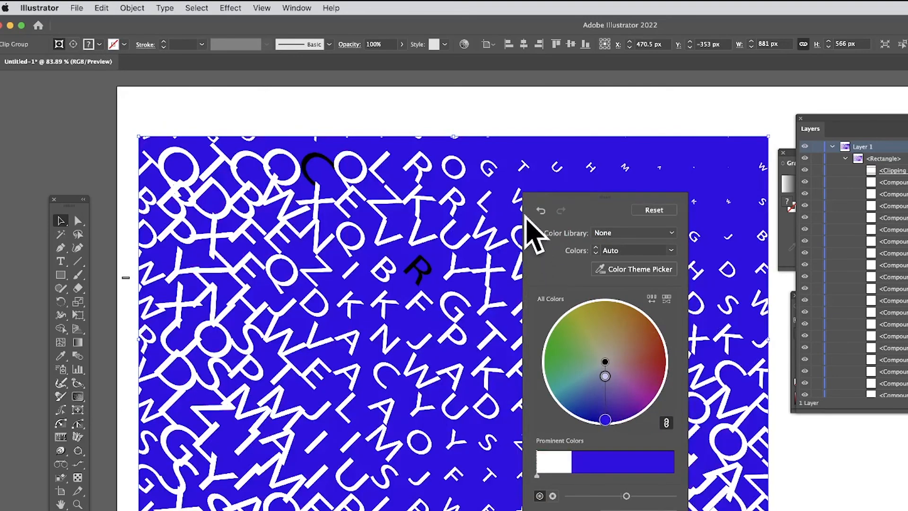
{"action": "left_click", "coordinate": [521, 216]}
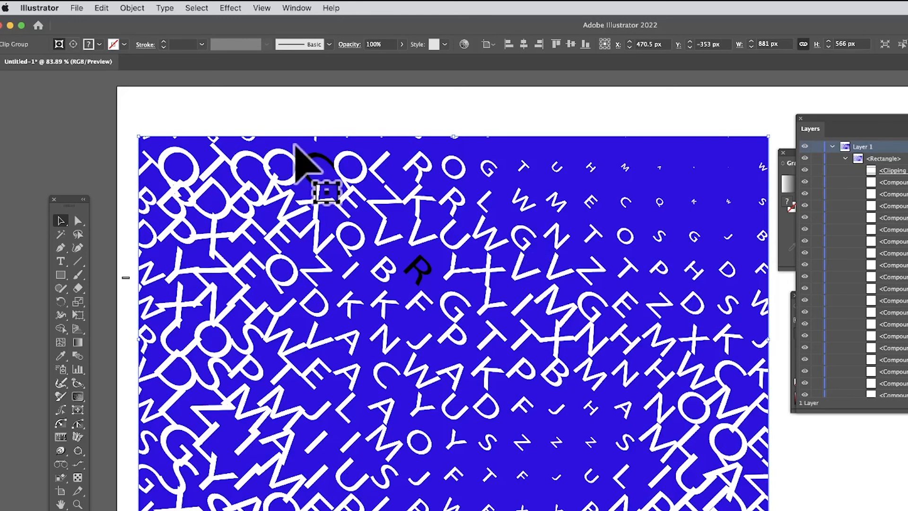